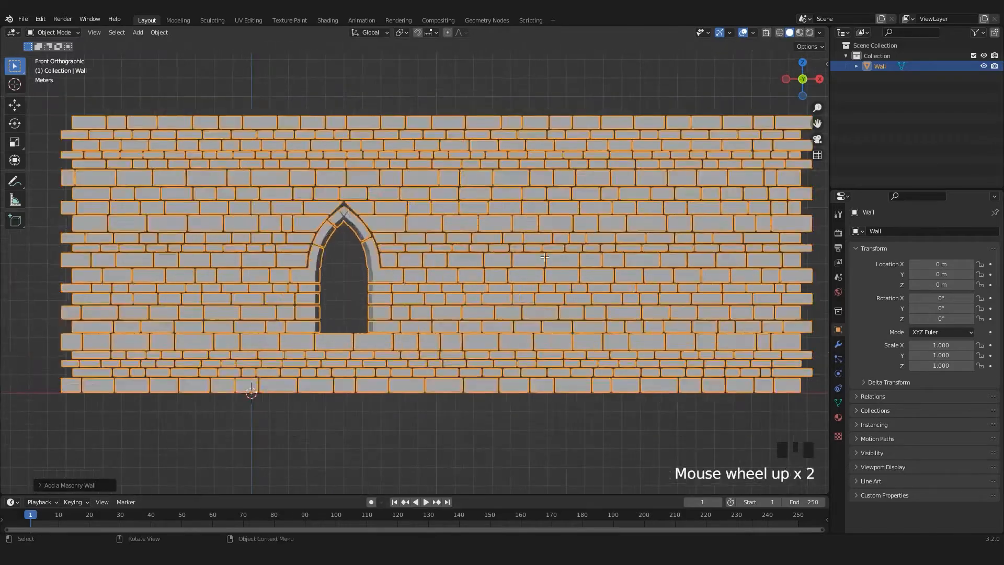
Step: Fatten all of the wall's blocks along their normals by about 0.09 m to close the gaps between them
key(Tab)
scroll(460, 267, up, 3)
key(alt+s)
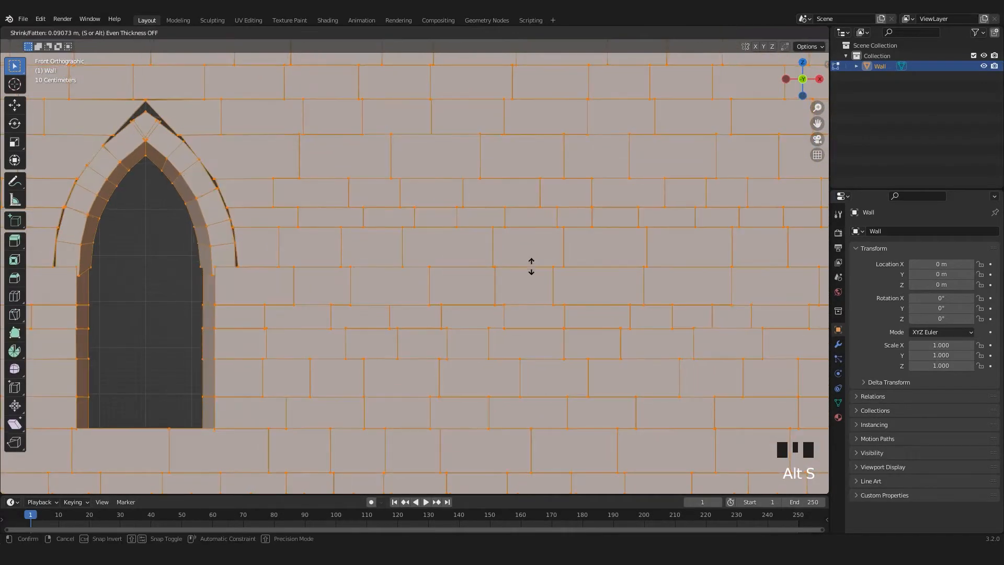
click(531, 266)
middle_drag(531, 266, 861, 339)
key(Tab)
Step: Add a Bevel modifier to the wall
click(837, 344)
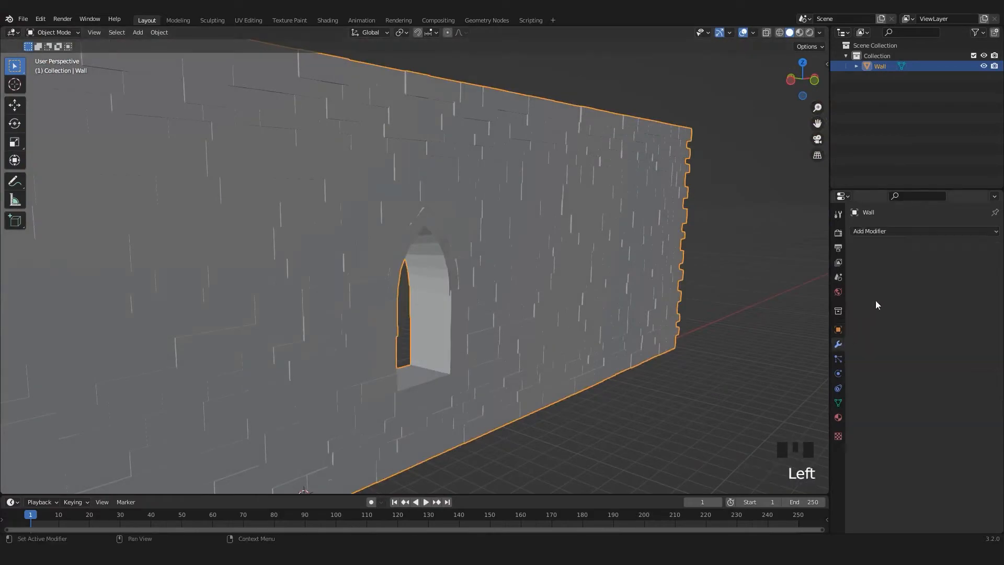
click(881, 231)
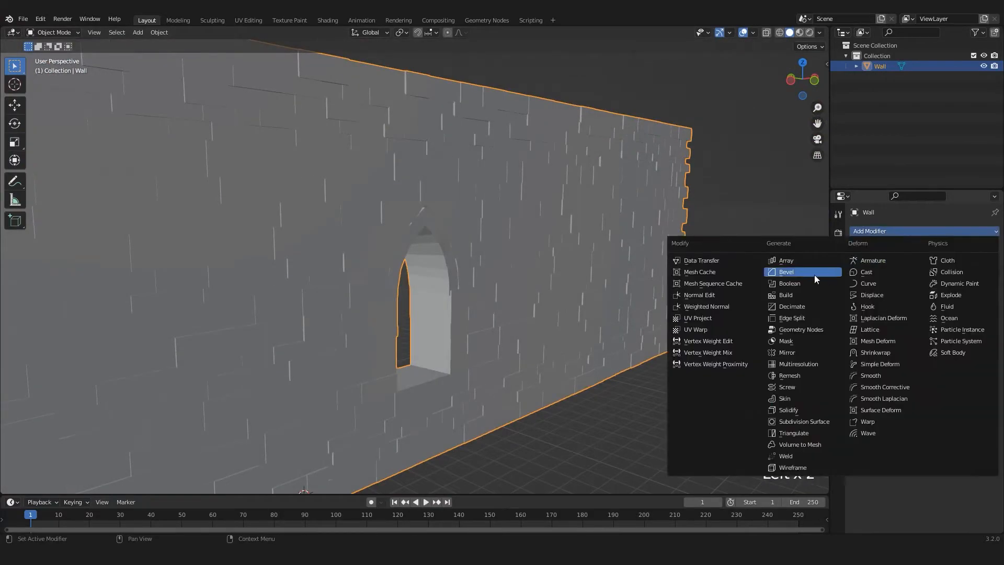
click(787, 272)
middle_drag(773, 275, 677, 293)
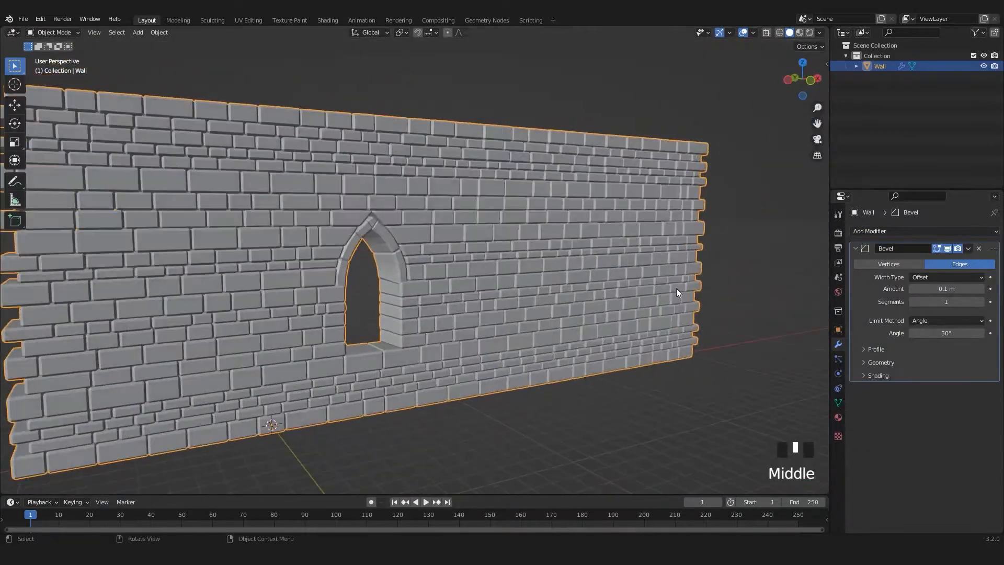
Step: Add a Simple Deform modifier to the wall and set it to Bend around the Z axis
click(874, 232)
middle_drag(727, 316, 616, 306)
scroll(617, 305, down, 2)
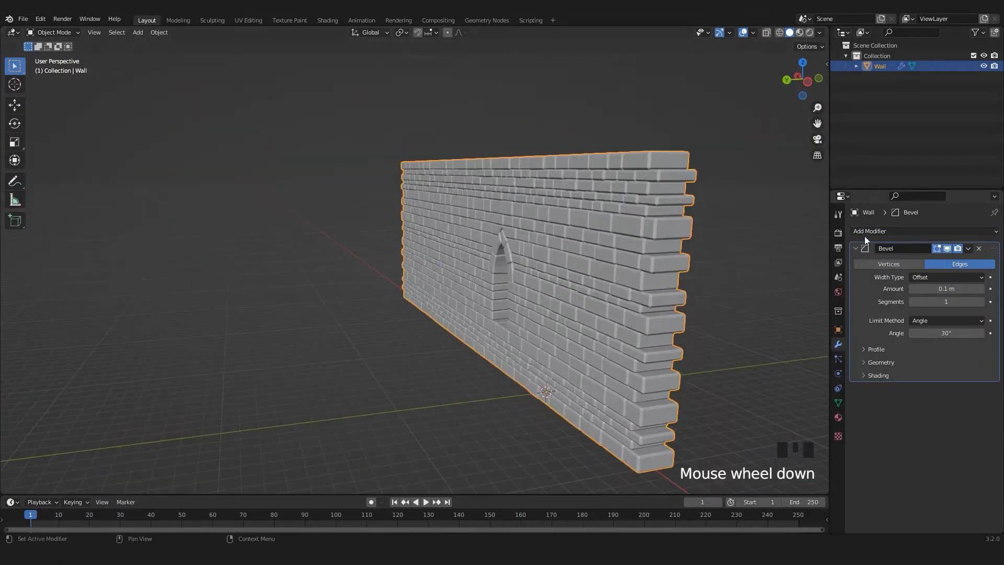
click(865, 233)
click(866, 365)
middle_drag(705, 368, 638, 373)
shift+middle_drag(639, 372, 804, 394)
click(905, 405)
click(971, 444)
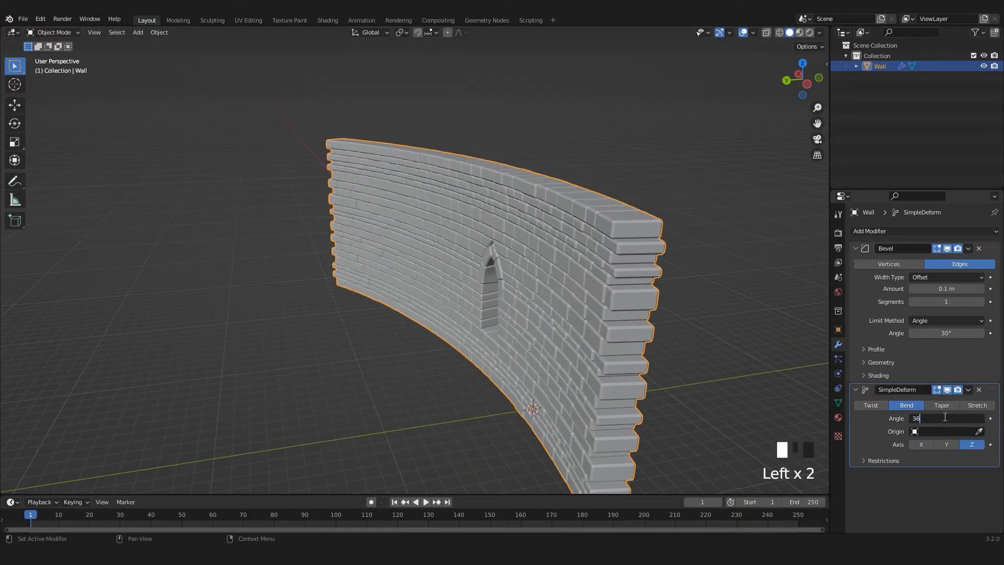
Step: Set the wall's bend angle to 365° so that its two ends meet in a closed round tower
key(Return)
middle_drag(547, 367, 567, 422)
scroll(497, 368, up, 2)
scroll(516, 360, up, 2)
shift+middle_drag(567, 421, 514, 428)
drag(944, 418, 883, 408)
scroll(581, 372, down, 2)
middle_drag(582, 372, 490, 383)
scroll(306, 337, up, 2)
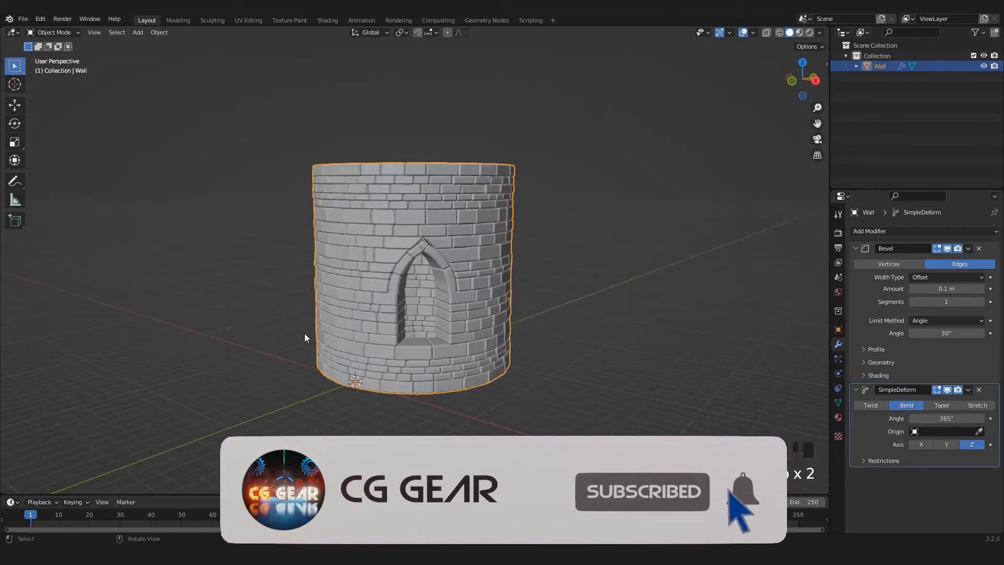
Step: Hide the finished round tower and add a new Wall Factory mesh
click(983, 66)
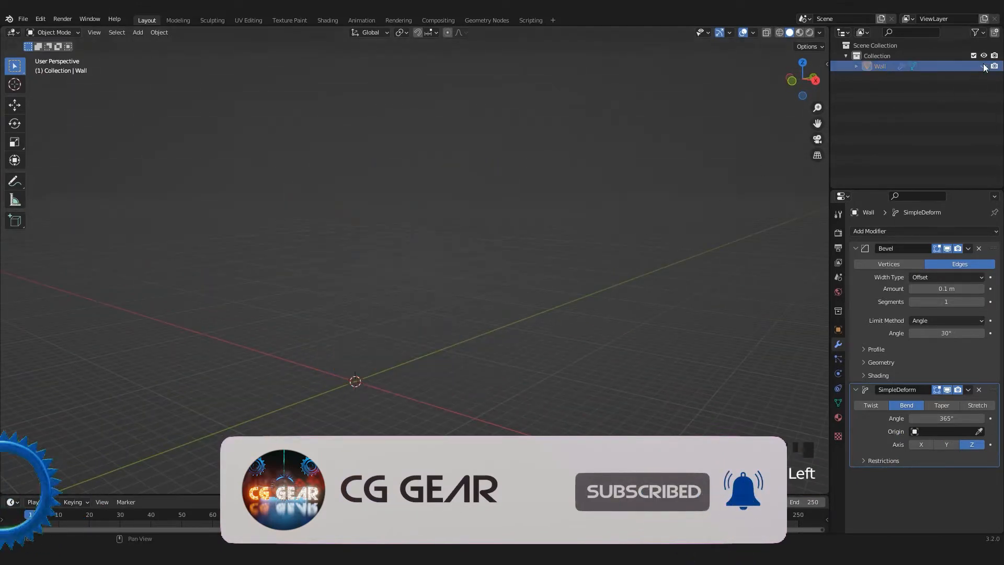
middle_drag(502, 335, 366, 206)
key(shift+a)
mouse_move(366, 204)
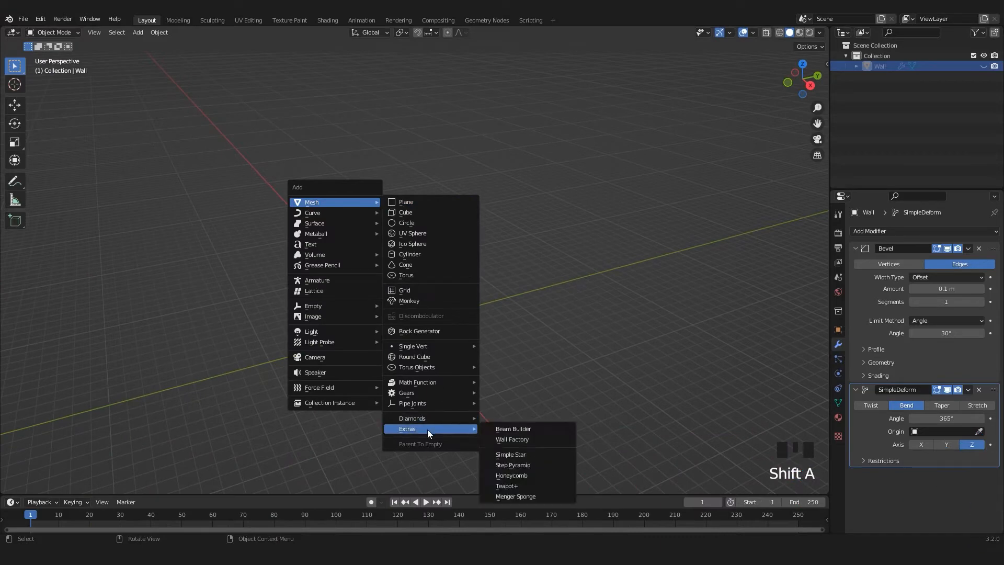
click(510, 440)
middle_drag(507, 437, 416, 374)
Step: Set the second wall's size to start at -5 and end at 15
click(46, 485)
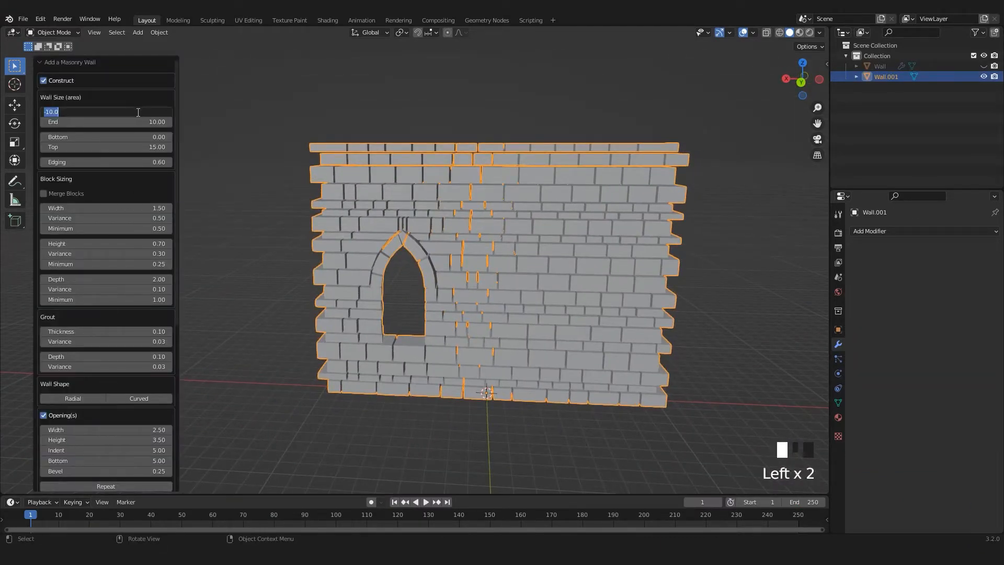
key(Return)
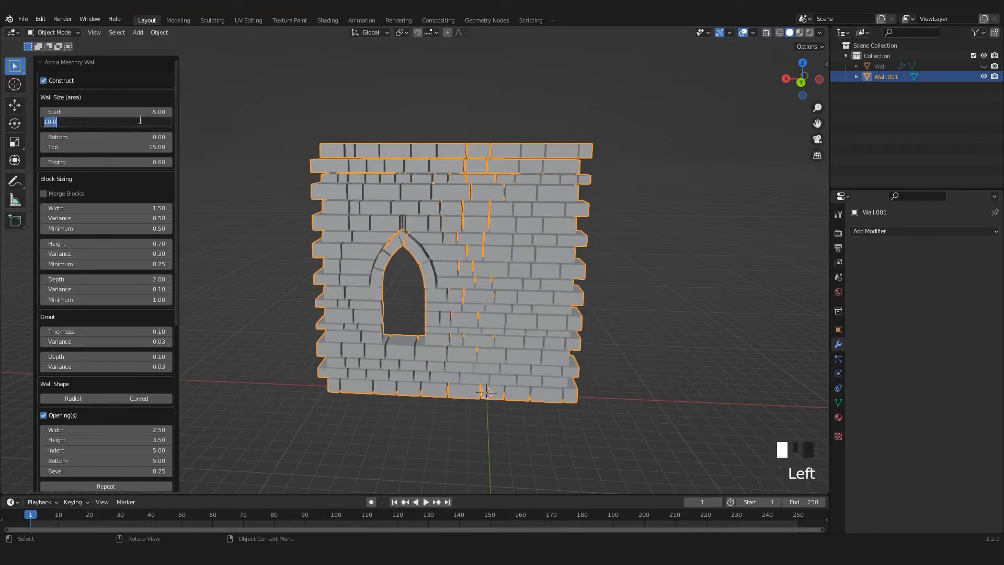
key(Return)
Step: Duplicate all blocks of the second wall about 20 m along the X axis to form an adjoining section with its own window
middle_drag(308, 209, 382, 236)
alt+middle_drag(382, 237, 402, 262)
scroll(409, 267, up, 1)
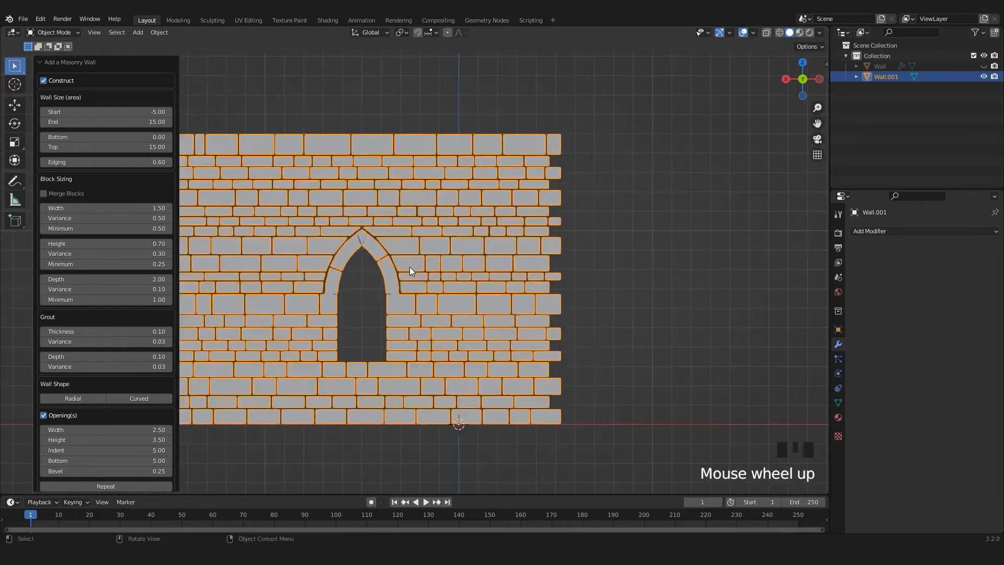
key(Tab)
shift+middle_drag(466, 306, 397, 309)
key(a)
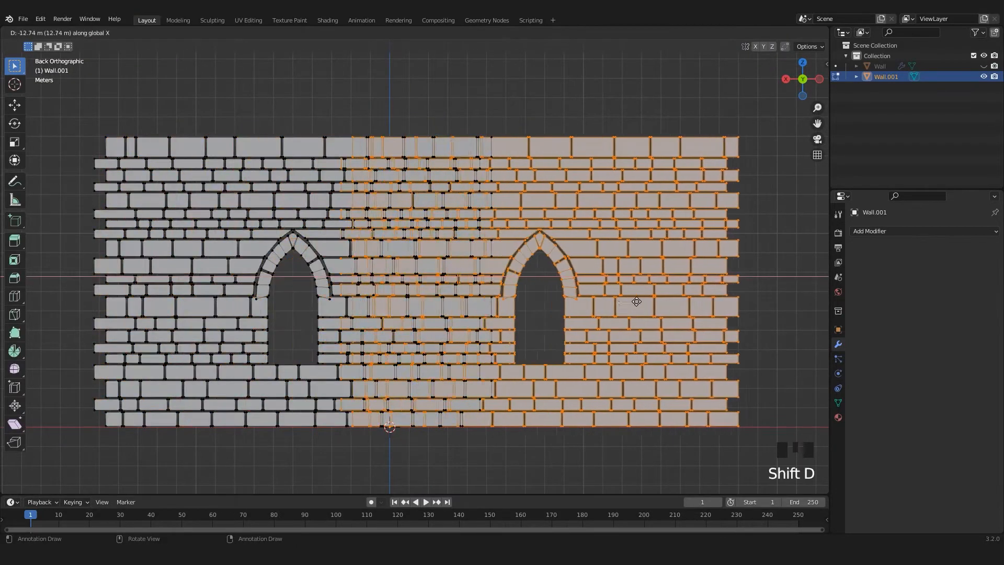
click(834, 303)
shift+middle_drag(690, 287, 623, 285)
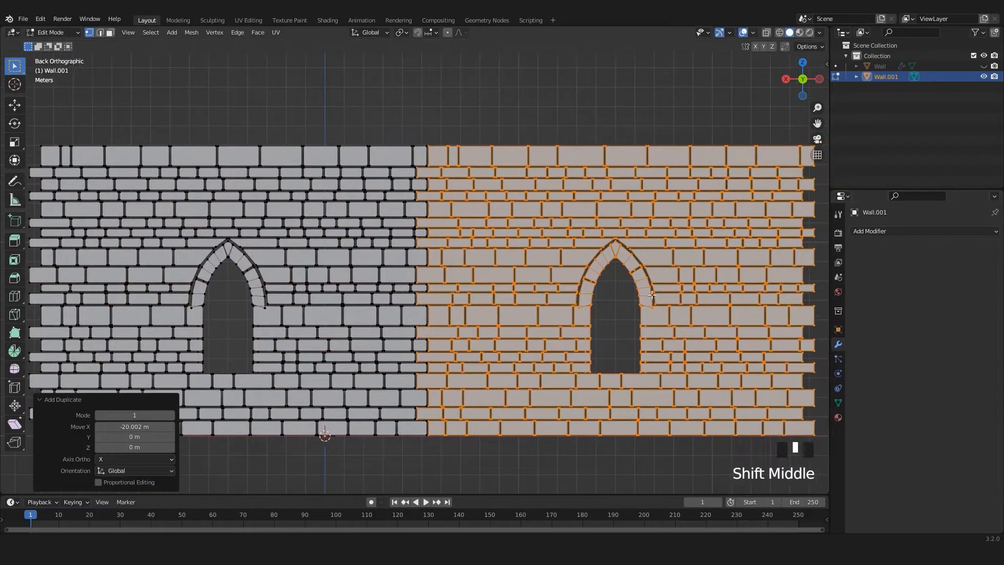
Step: Nudge the duplicated section so that its blocks line up with the end of the original section
scroll(623, 285, up, 7)
key(g)
click(622, 286)
scroll(575, 313, down, 3)
shift+middle_drag(503, 330, 629, 314)
scroll(628, 314, down, 3)
scroll(628, 314, up, 2)
scroll(629, 314, down, 1)
Step: Select all blocks of the two-window wall and fatten them by about 0.11 m to close the gaps
key(a)
scroll(616, 314, up, 6)
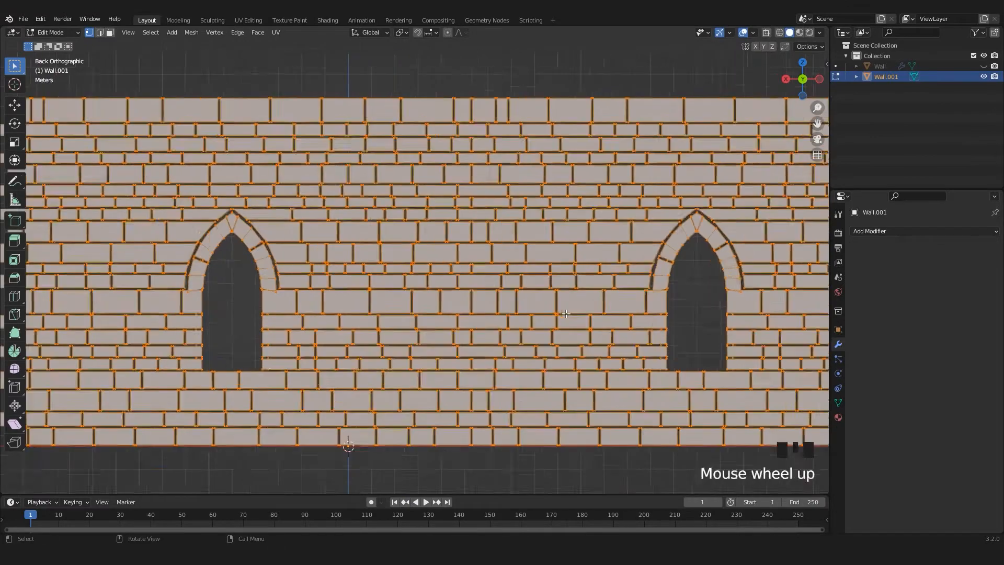
key(alt+s)
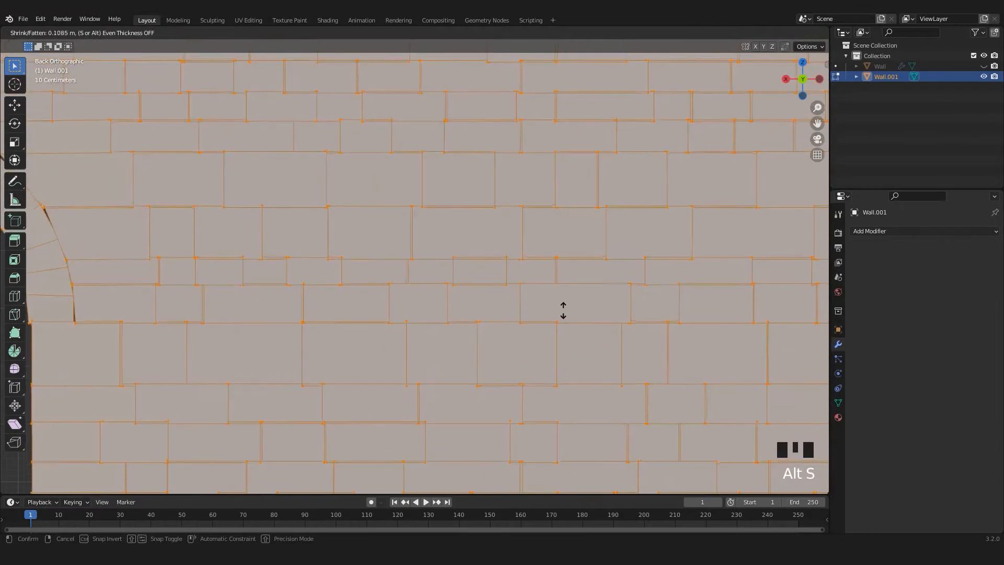
click(563, 309)
key(Tab)
scroll(472, 335, down, 6)
Step: Add a Bevel modifier to the two-window wall
middle_drag(472, 338, 524, 348)
scroll(524, 347, down, 2)
click(853, 231)
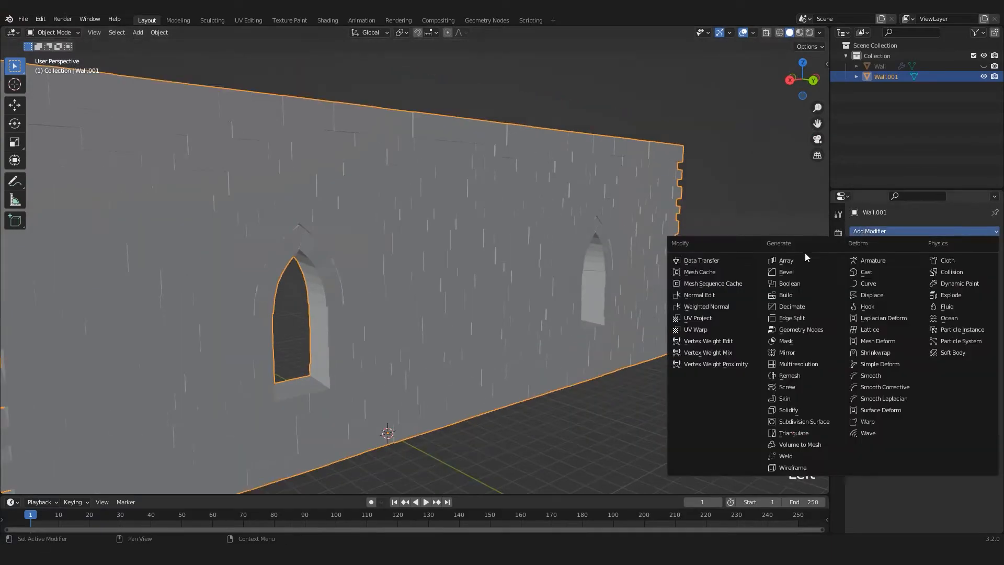
click(785, 272)
middle_drag(639, 301, 706, 292)
Step: Add a Simple Deform modifier to the two-window wall, bending it 365° around the Z axis
click(920, 231)
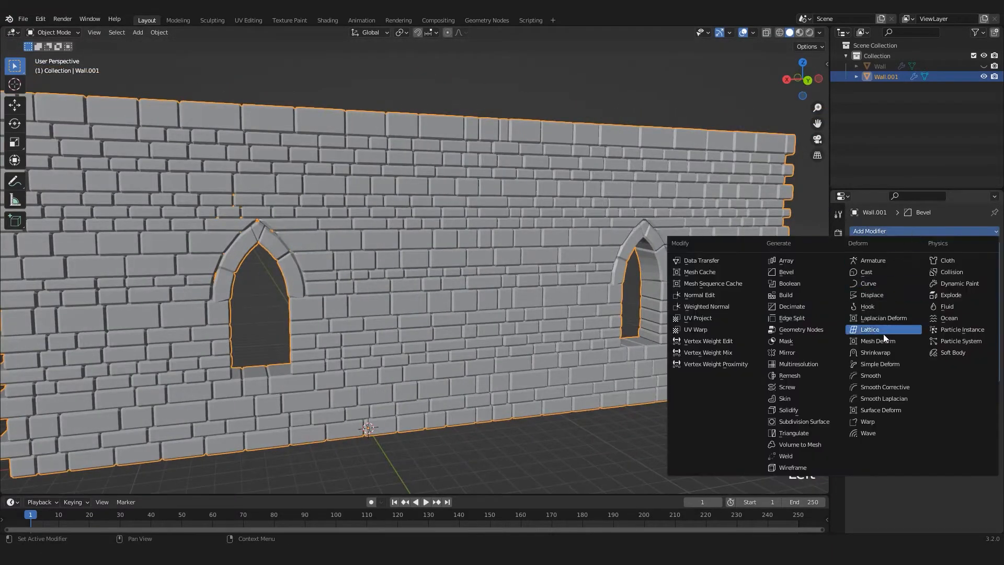
click(880, 364)
middle_drag(668, 366, 731, 371)
click(914, 404)
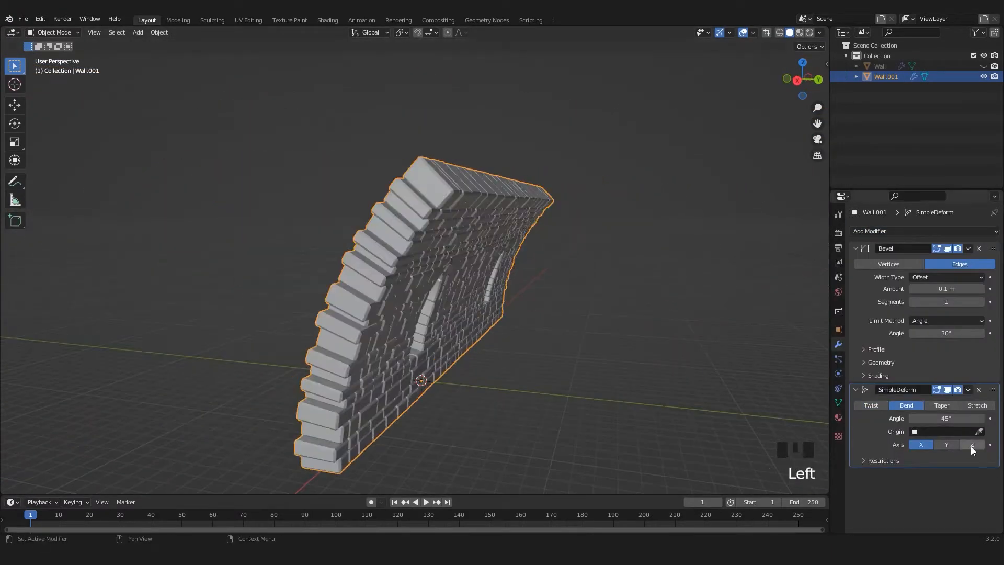
click(971, 445)
click(953, 421)
text(365)
key(Return)
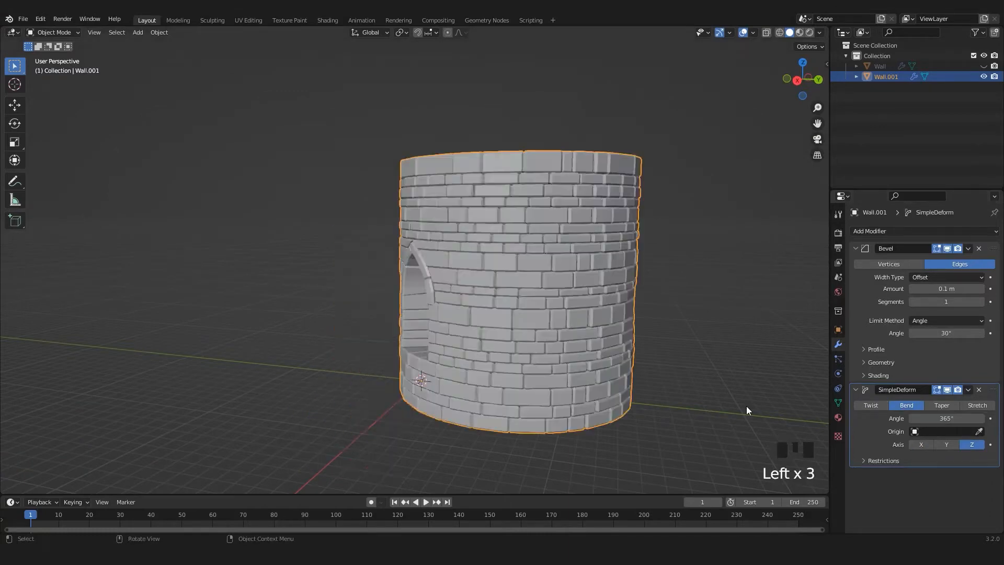
Step: Fine-tune the two-window tower's bend angle to 366° and check the seam and both windows from all around
middle_drag(745, 406, 696, 413)
scroll(616, 428, up, 2)
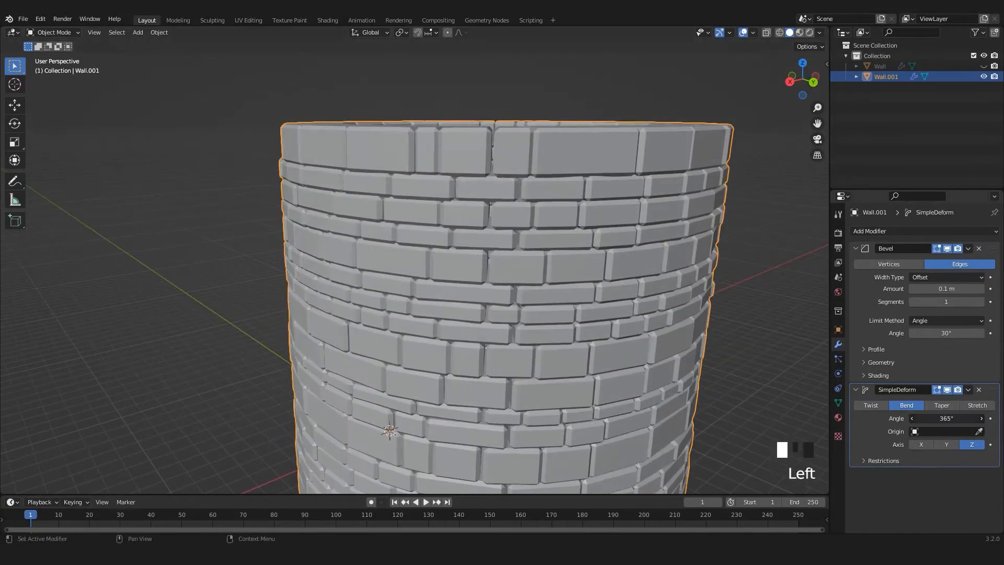
drag(948, 419, 951, 419)
scroll(743, 412, down, 5)
middle_drag(653, 403, 115, 370)
middle_drag(335, 374, 721, 335)
mouse_move(425, 326)
shift+middle_down()
mouse_move(480, 326)
mouse_move(434, 325)
shift+middle_up()
shift+middle_drag(434, 325, 460, 326)
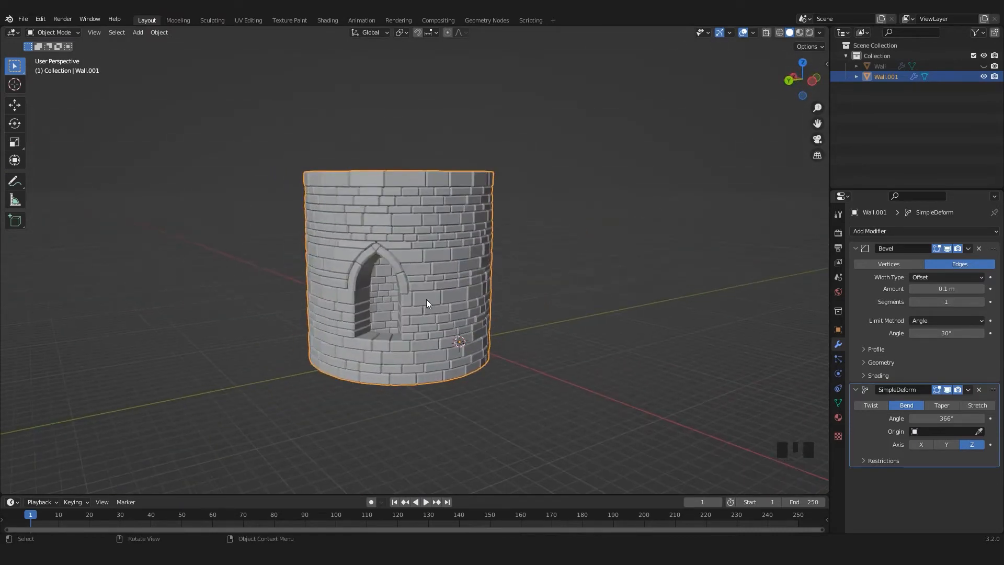
Step: Hide the two-window tower and add a third Wall Factory mesh
click(983, 77)
key(shift+a)
mouse_move(365, 211)
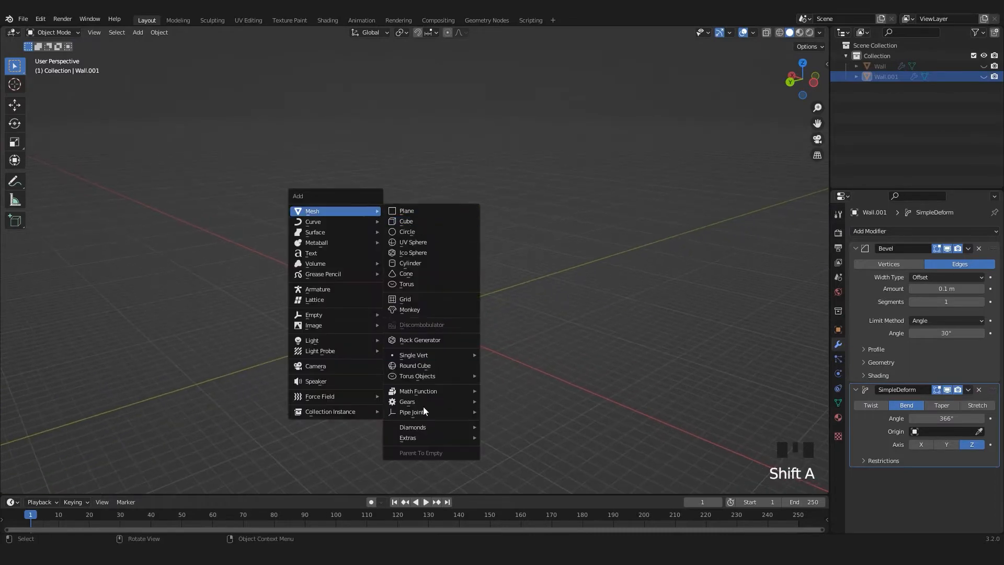
click(495, 448)
middle_drag(502, 448, 542, 354)
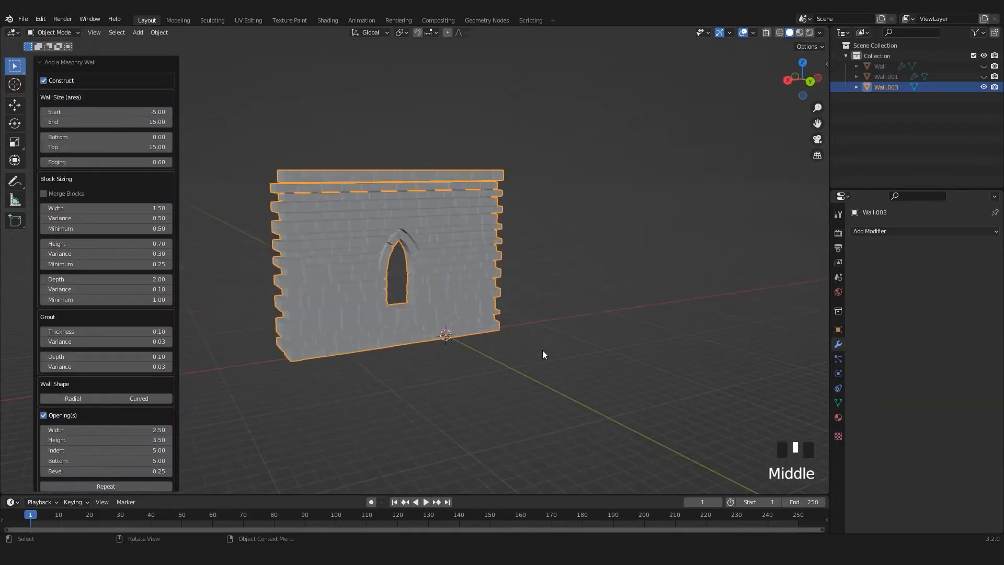
Step: Set the third wall's size to start at -10 and end at 30
click(144, 111)
text(-1)
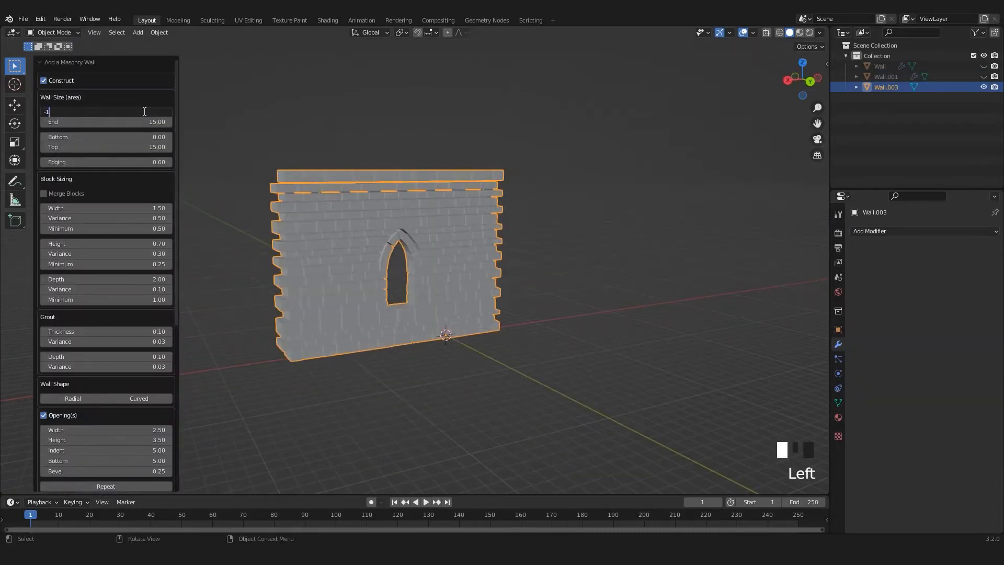
text(0)
key(Return)
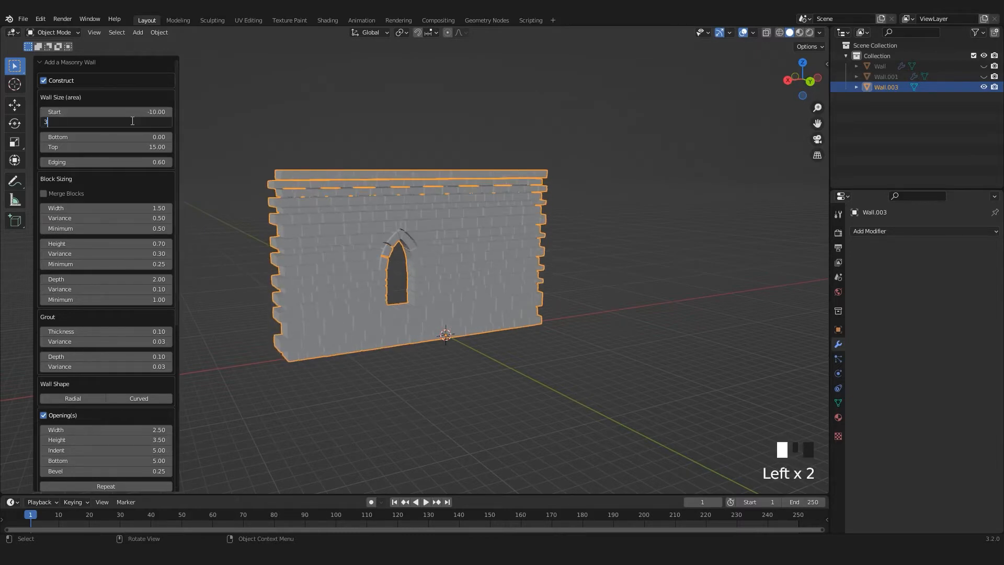
text(30)
key(Return)
Step: Turn on Repeat for the third wall's openings to get a row of arched windows
shift+middle_drag(468, 256, 585, 255)
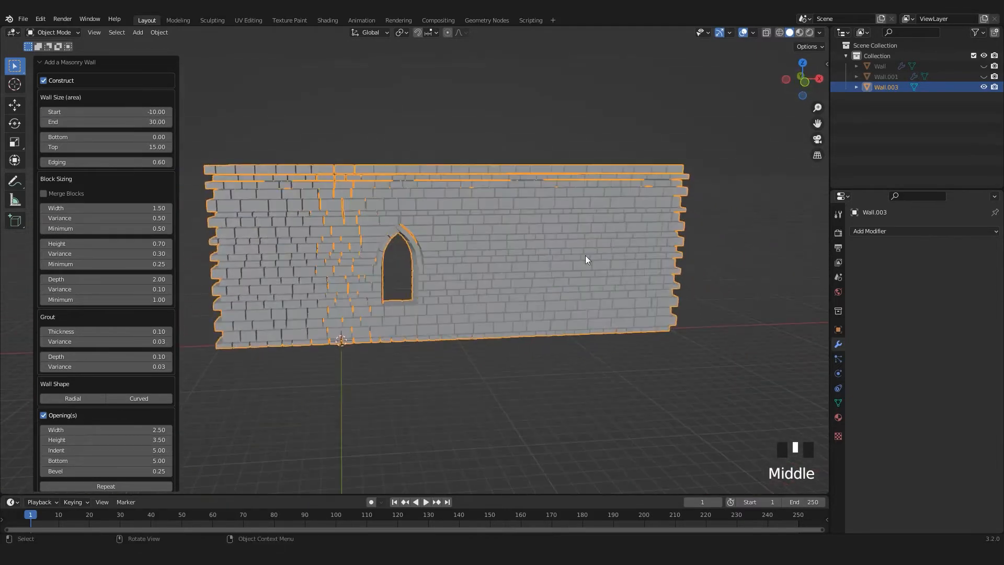
middle_drag(428, 272, 474, 258)
scroll(98, 414, down, 5)
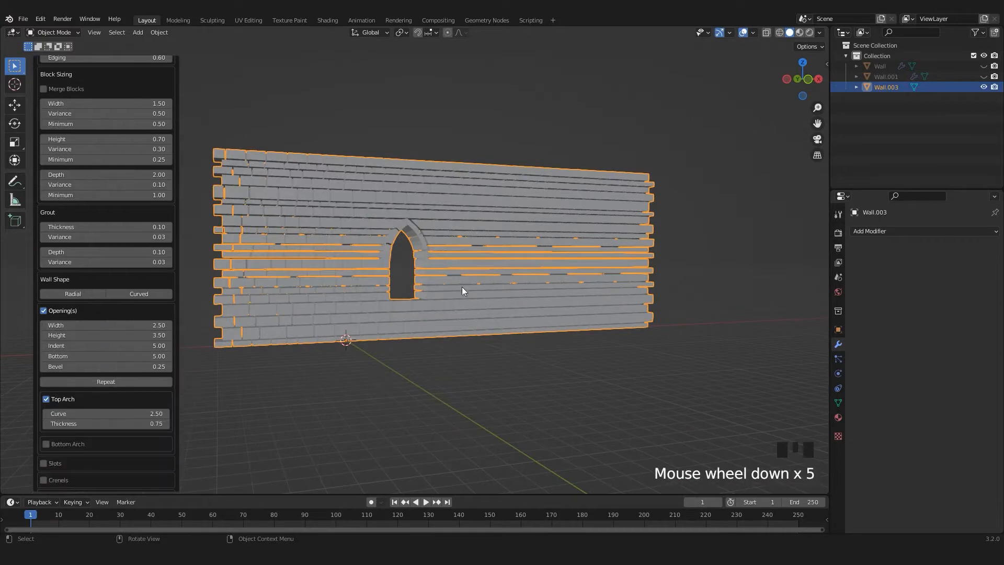
click(121, 386)
middle_drag(334, 293, 202, 370)
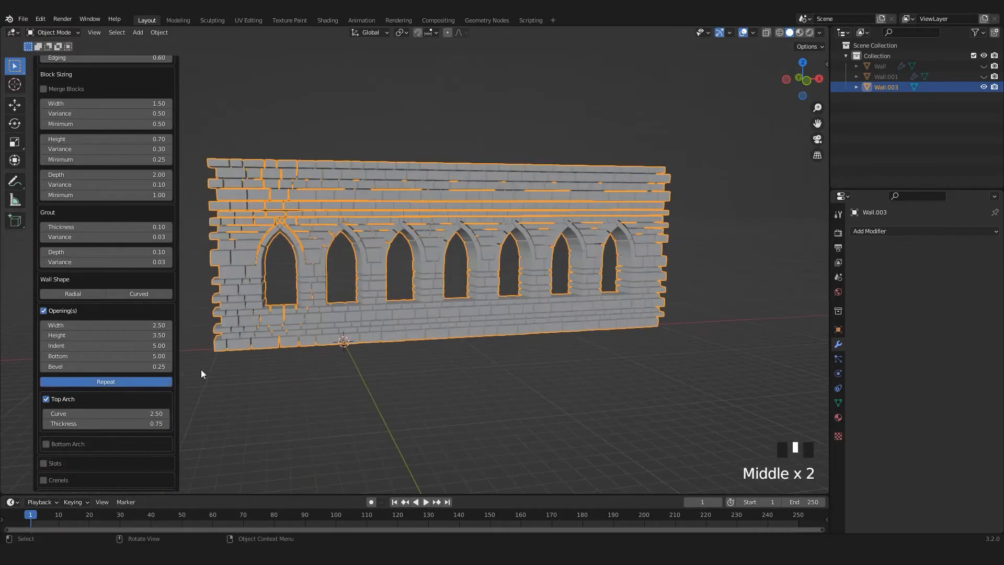
Step: Enable crenels along the top of the third wall and reduce their width
scroll(58, 417, down, 4)
click(46, 397)
middle_drag(379, 330, 345, 337)
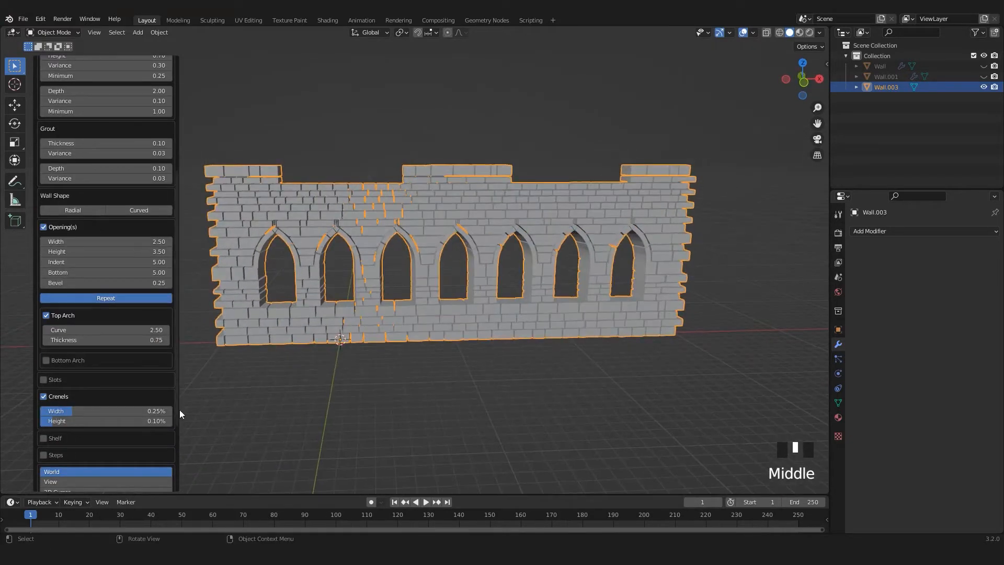
drag(60, 411, 45, 411)
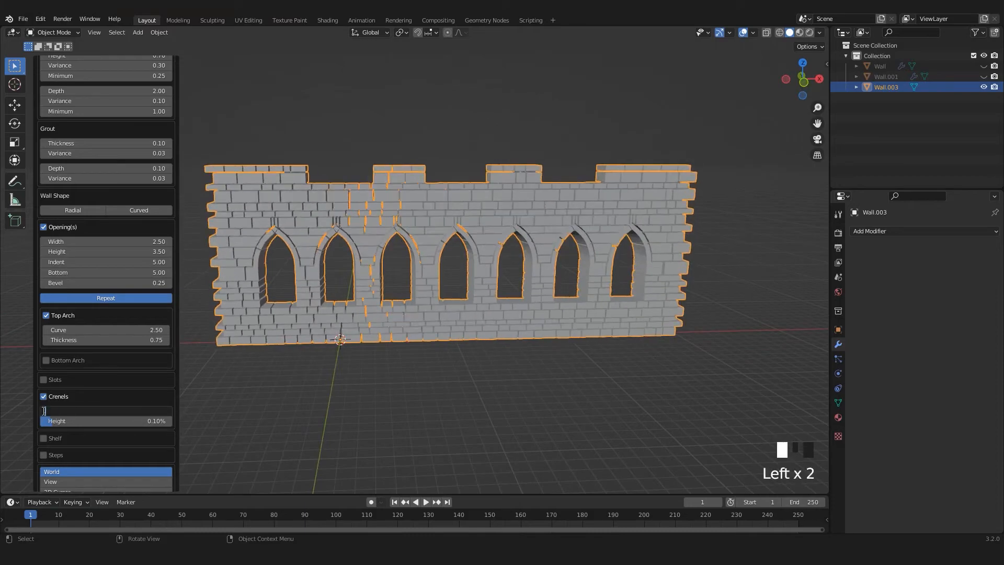
key(Return)
Step: Fatten the blocks of the crenellated wall along their normals to close the gaps between them
middle_drag(430, 293, 792, 245)
scroll(384, 291, up, 1)
key(Tab)
scroll(397, 289, up, 2)
key(KP_1)
scroll(502, 279, up, 5)
key(alt+s)
click(503, 279)
key(Tab)
scroll(502, 283, down, 4)
Step: Add a Bevel modifier to the crenellated wall
click(857, 231)
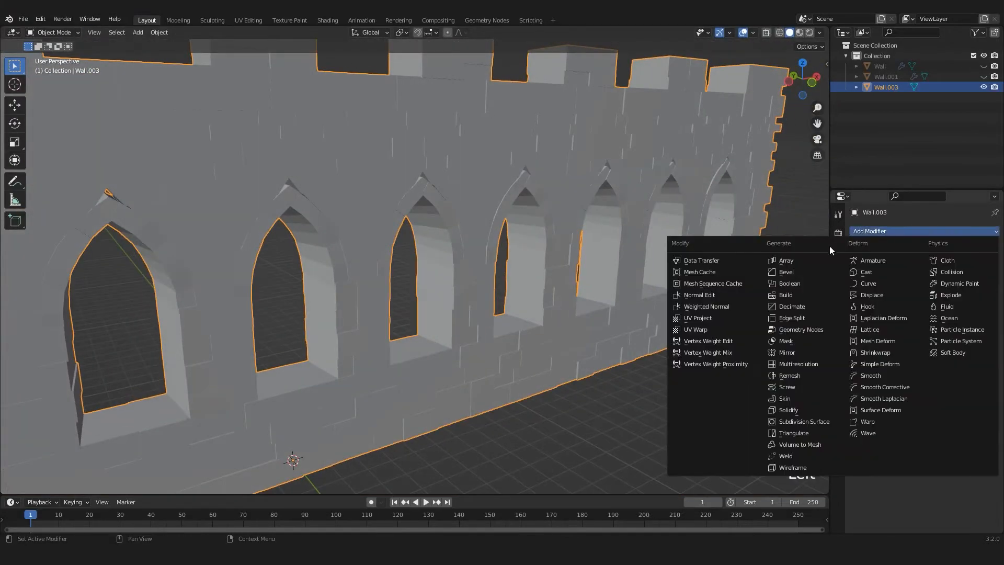
click(792, 273)
scroll(627, 282, down, 5)
Step: Readjust the block size of the crenellated wall with Shrink/Fatten in the front view
middle_drag(627, 283, 573, 286)
key(Tab)
scroll(573, 285, up, 4)
key(alt+s)
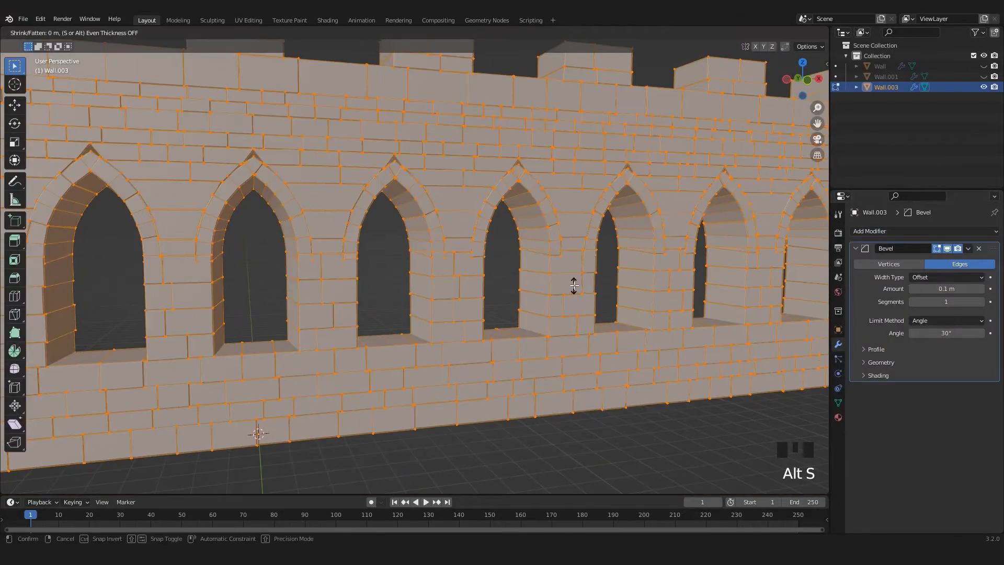
click(574, 285)
scroll(819, 266, up, 3)
scroll(540, 265, up, 2)
key(alt+s)
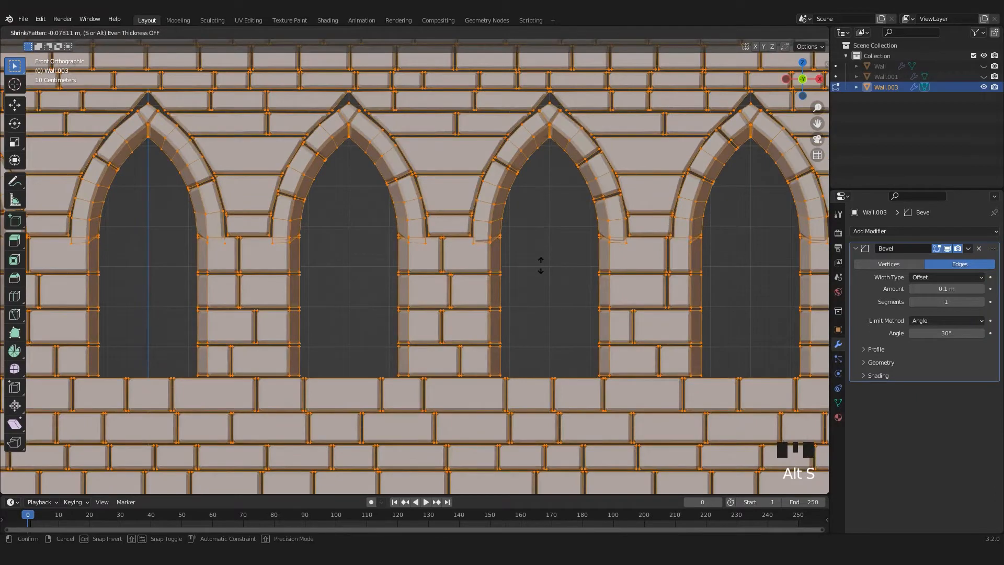
click(538, 263)
key(Tab)
Step: Add a Simple Deform modifier to the crenellated wall and set it to Bend around the Z axis
middle_drag(491, 290, 544, 314)
click(899, 231)
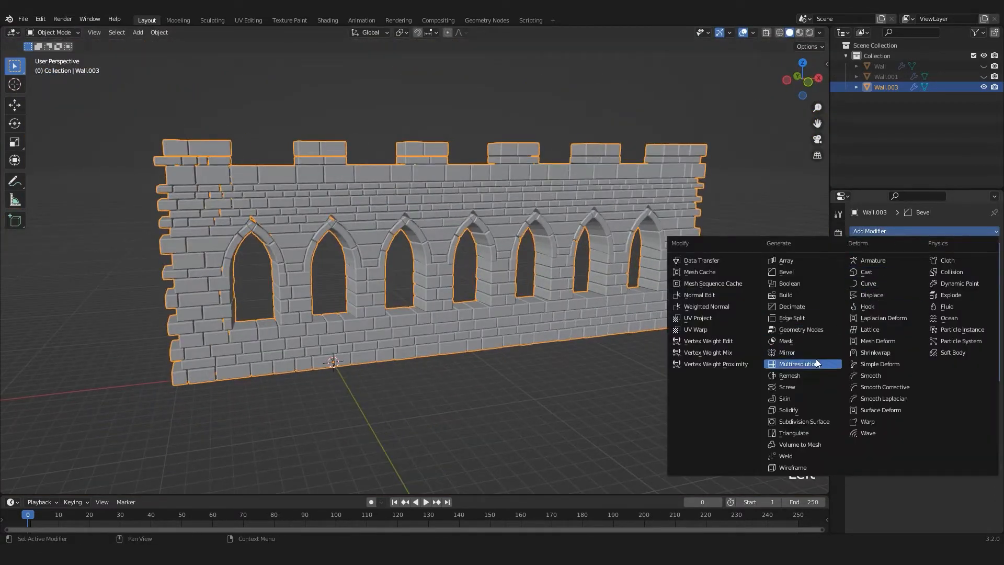
click(880, 364)
middle_drag(568, 354, 630, 356)
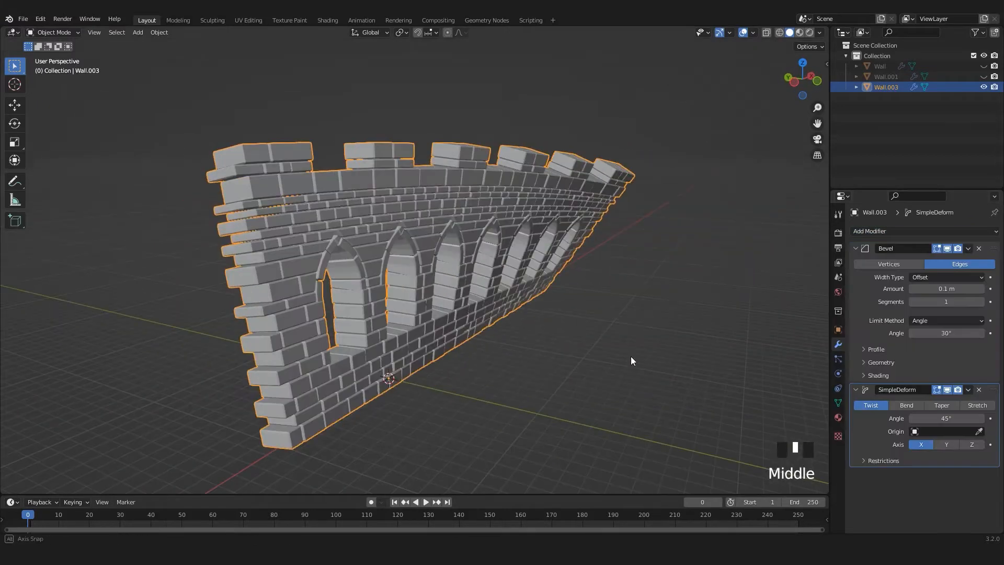
click(897, 403)
click(971, 444)
middle_drag(732, 397, 887, 443)
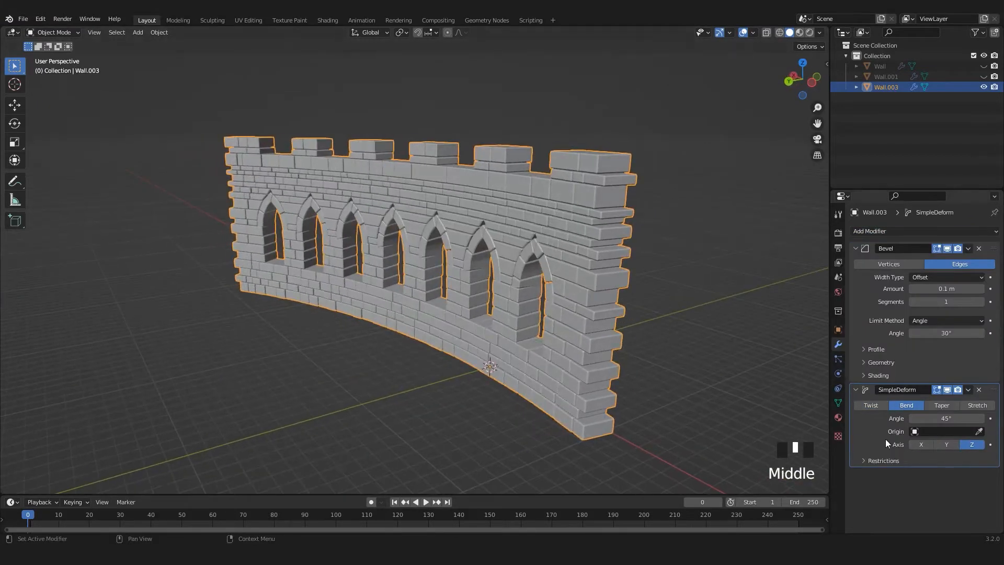
Step: Set the crenellated wall's bend angle to 367° so its two ends meet in a closed ring
key(Return)
middle_drag(657, 391, 519, 372)
scroll(547, 373, up, 5)
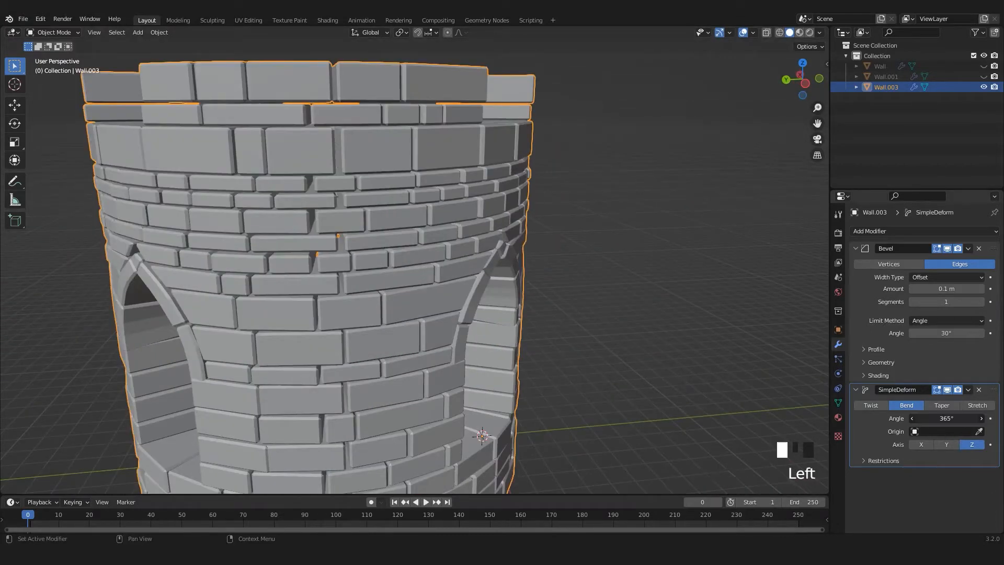
drag(946, 418, 956, 418)
scroll(570, 390, down, 4)
middle_drag(561, 388, 439, 413)
shift+middle_drag(439, 413, 397, 307)
scroll(505, 378, up, 2)
scroll(589, 319, down, 3)
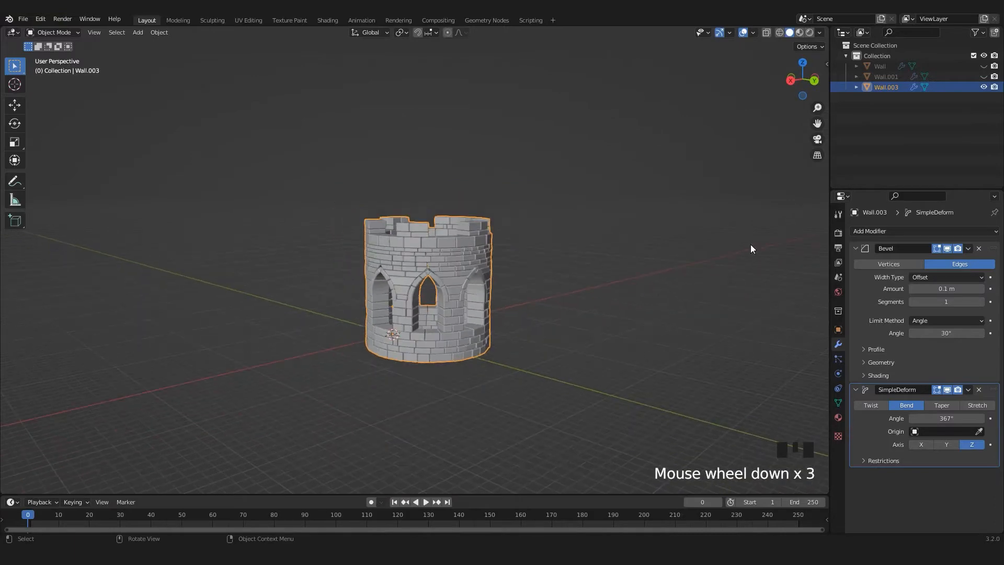
Step: Unhide the other two wall rings and raise Wall.001 along Z onto the top of the base ring
drag(983, 76, 983, 66)
scroll(701, 275, up, 1)
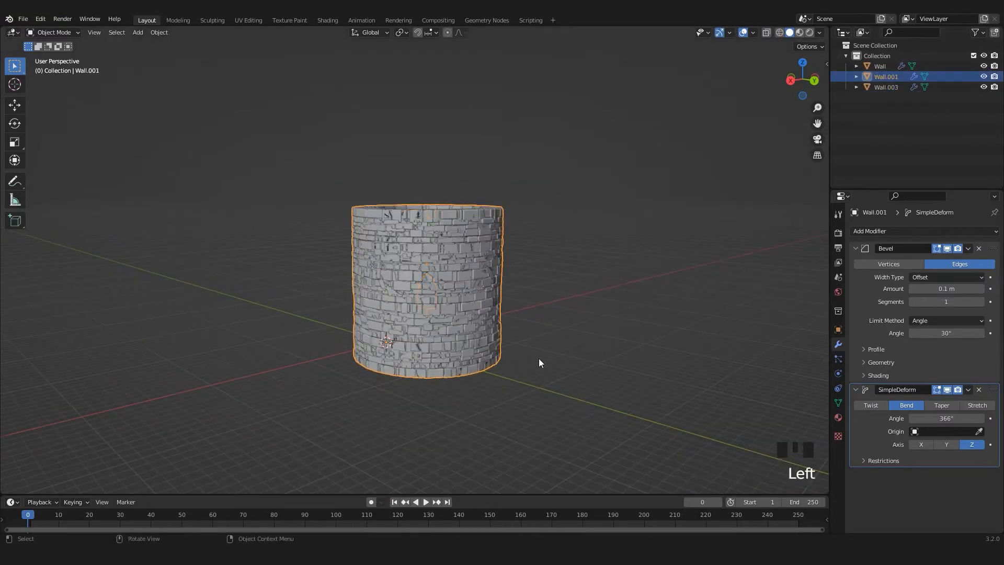
key(g)
key(z)
click(555, 229)
alt+middle_drag(486, 256, 424, 343)
scroll(424, 345, up, 4)
key(g)
key(z)
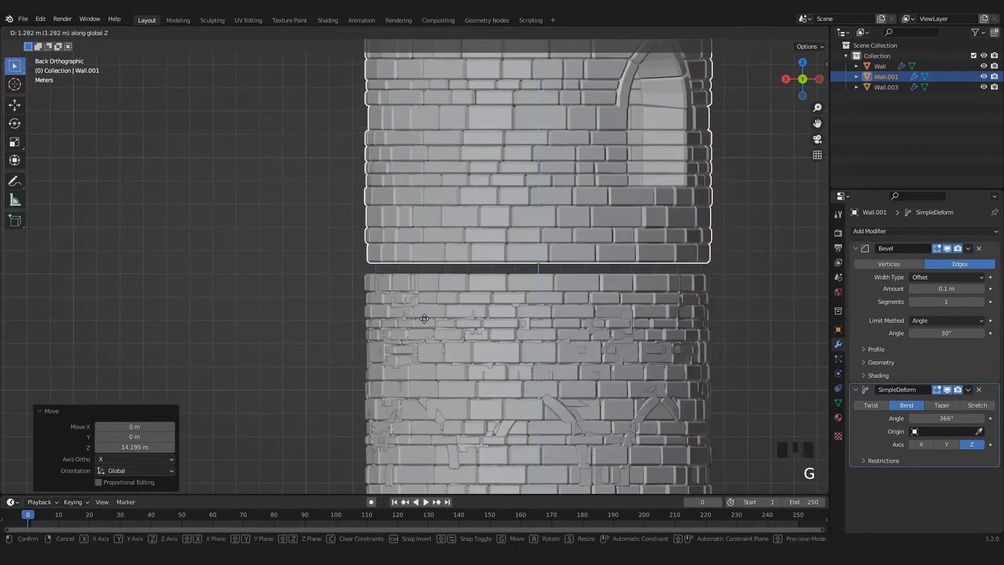
click(653, 219)
Step: Raise the crenellated ring Wall.003 along Z so it sits on top of the middle ring
click(885, 87)
scroll(655, 212, down, 2)
key(g)
key(z)
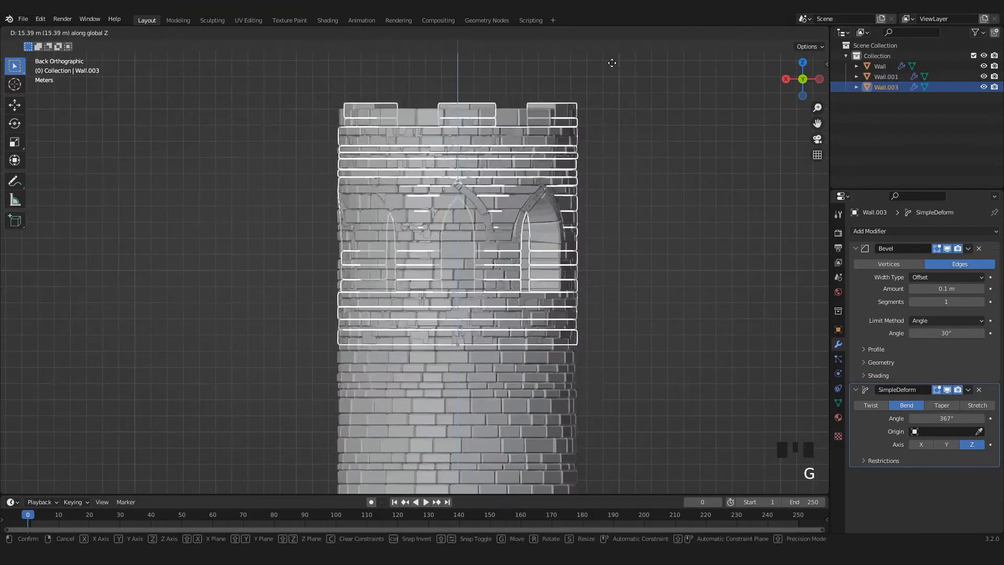
click(612, 46)
scroll(586, 209, down, 2)
key(g)
key(z)
click(532, 180)
Step: Lower the middle and crenellated rings together slightly along Z to close the seam above the base ring
click(567, 305)
middle_drag(566, 306, 599, 317)
mouse_move(548, 366)
shift+middle_down()
mouse_move(522, 341)
mouse_move(537, 350)
shift+middle_up()
shift+middle_drag(441, 327, 481, 288)
key(g)
key(z)
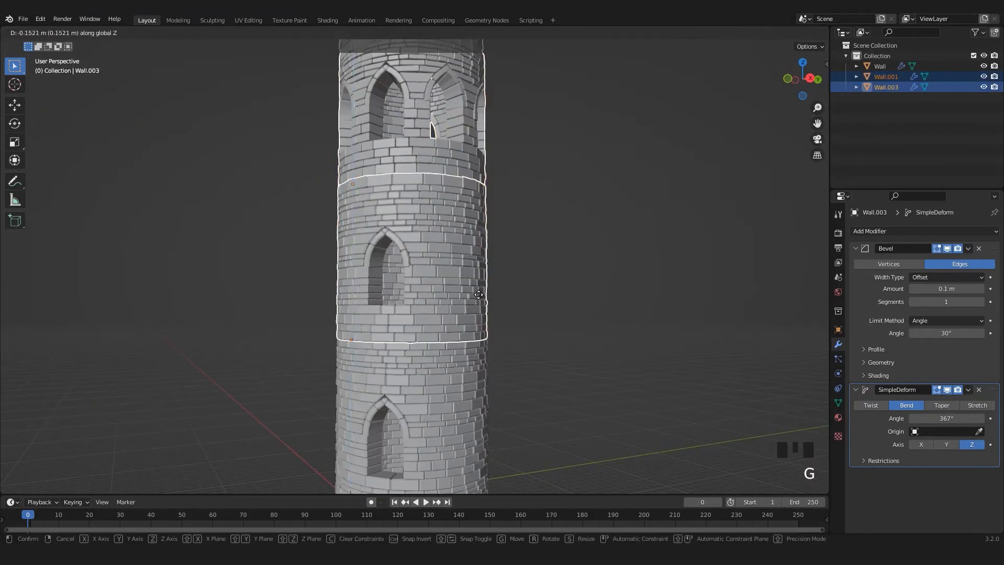
click(482, 292)
click(551, 314)
Step: Examine the stacked tower from several sides and distances
scroll(585, 373, up, 3)
middle_drag(528, 358, 494, 368)
scroll(495, 368, down, 4)
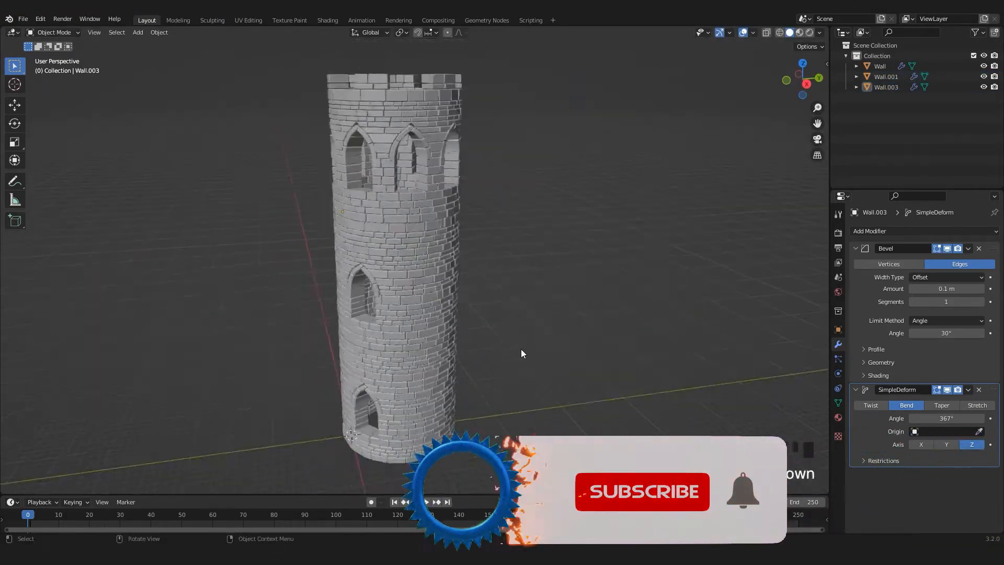
middle_drag(484, 305, 508, 319)
click(837, 329)
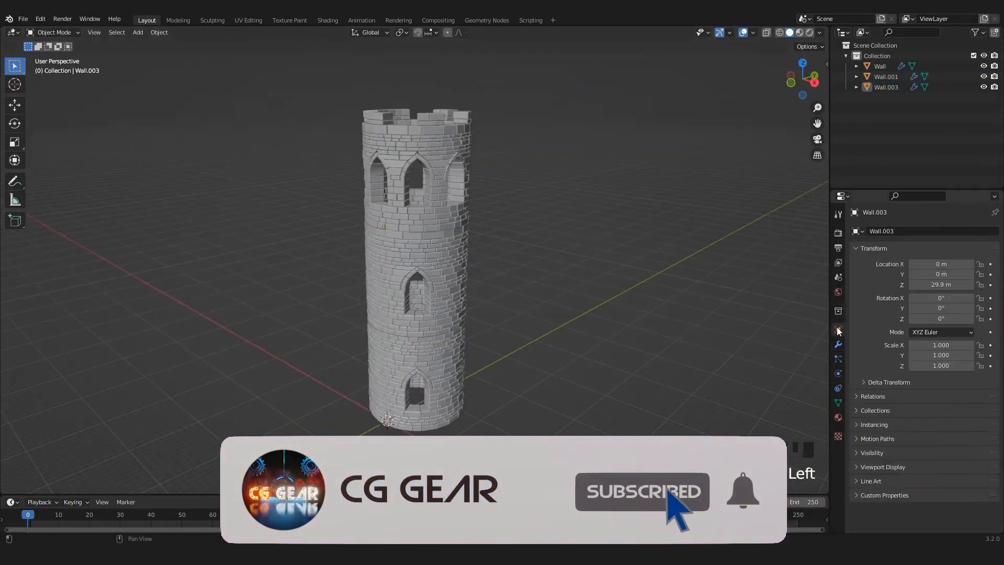
mouse_move(569, 341)
middle_down()
mouse_move(565, 327)
mouse_move(553, 341)
middle_up()
scroll(469, 403, up, 1)
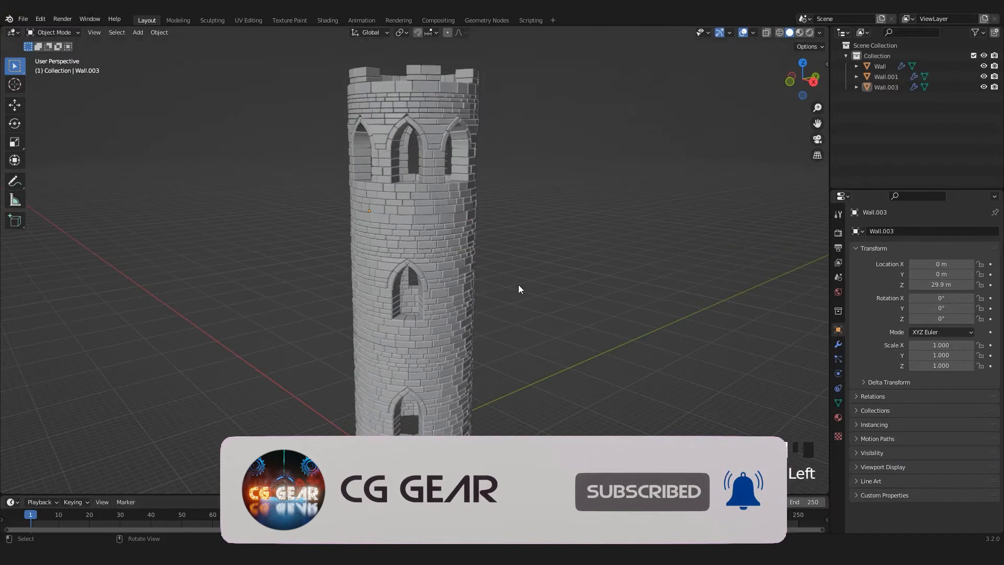
middle_drag(518, 285, 443, 263)
scroll(443, 263, down, 2)
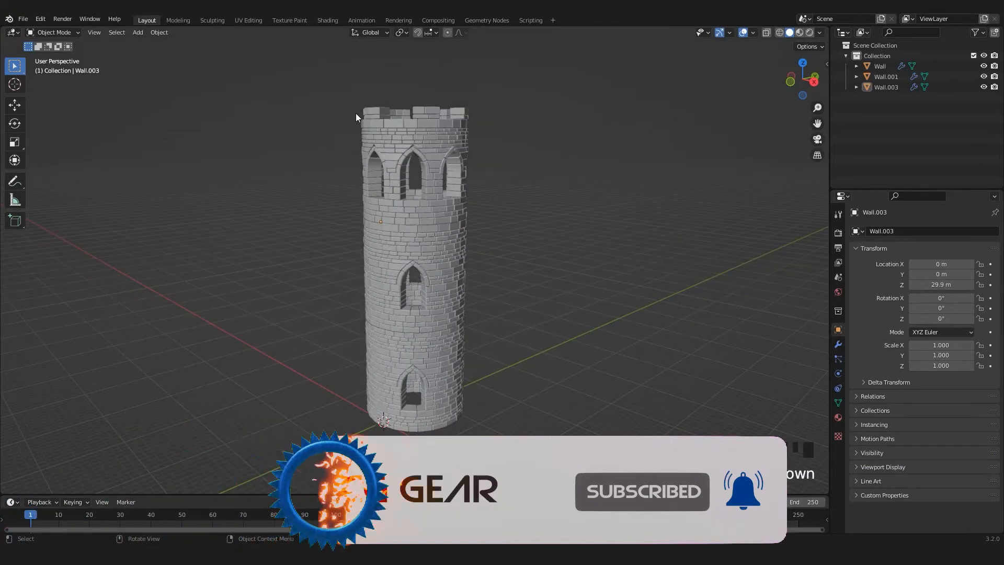
Step: Switch to the Shading workspace and enable Ambient Occlusion and Bloom for the Eevee renderer
click(326, 21)
scroll(619, 170, down, 3)
shift+middle_drag(619, 170, 559, 262)
scroll(543, 186, up, 2)
mouse_move(543, 186)
middle_down()
mouse_move(579, 177)
mouse_move(522, 166)
middle_up()
click(838, 159)
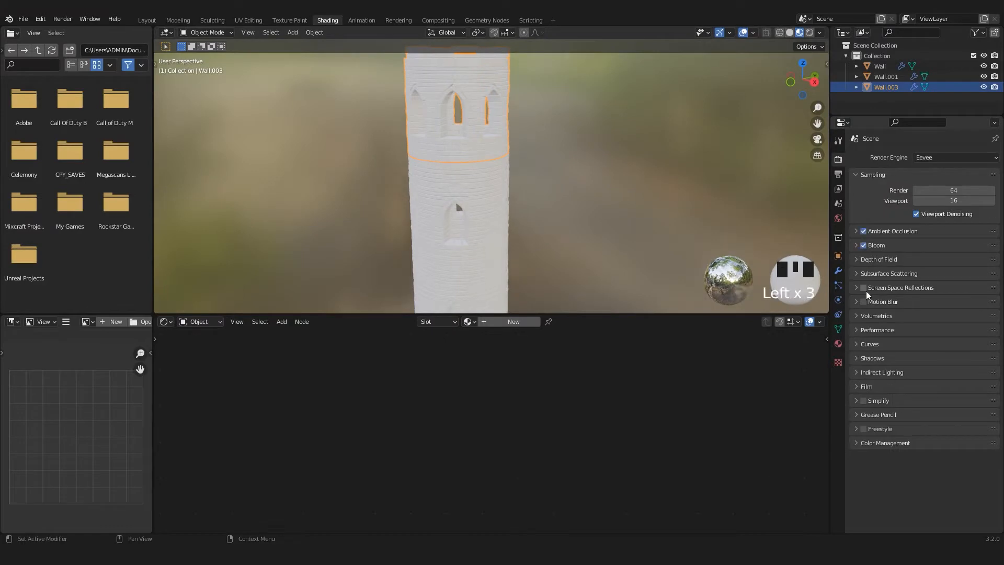
Step: Assign the shared material named Material to all three tower rings
click(838, 344)
mouse_move(558, 172)
middle_down()
mouse_move(545, 249)
mouse_move(512, 249)
mouse_move(514, 226)
mouse_move(528, 230)
mouse_move(553, 184)
middle_up()
click(485, 336)
click(522, 212)
click(480, 340)
click(508, 253)
click(478, 339)
Step: Unwrap the whole mesh of the base ring with Smart UV Project, using a 66° angle limit
key(Tab)
scroll(528, 230, up, 3)
key(a)
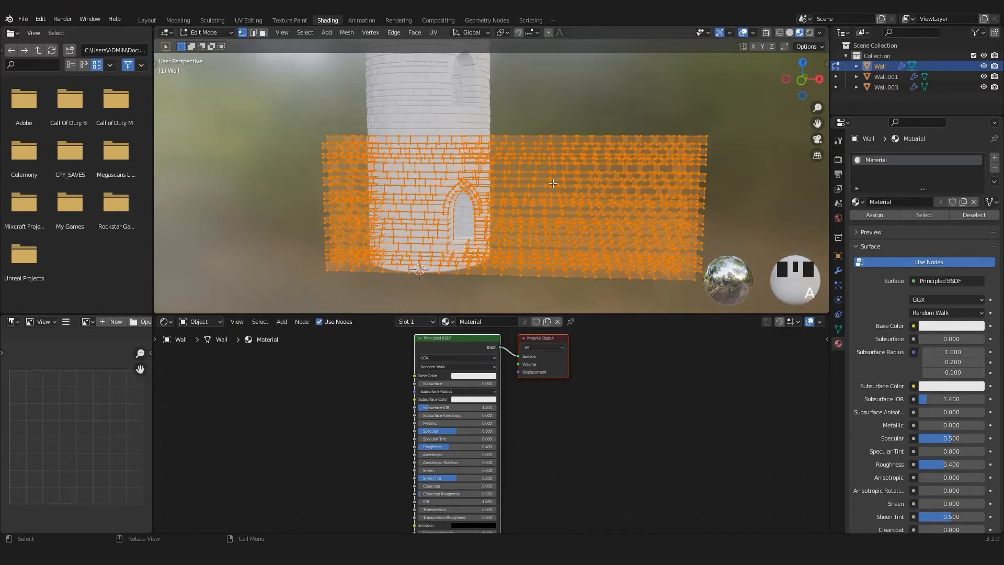
click(433, 32)
click(458, 65)
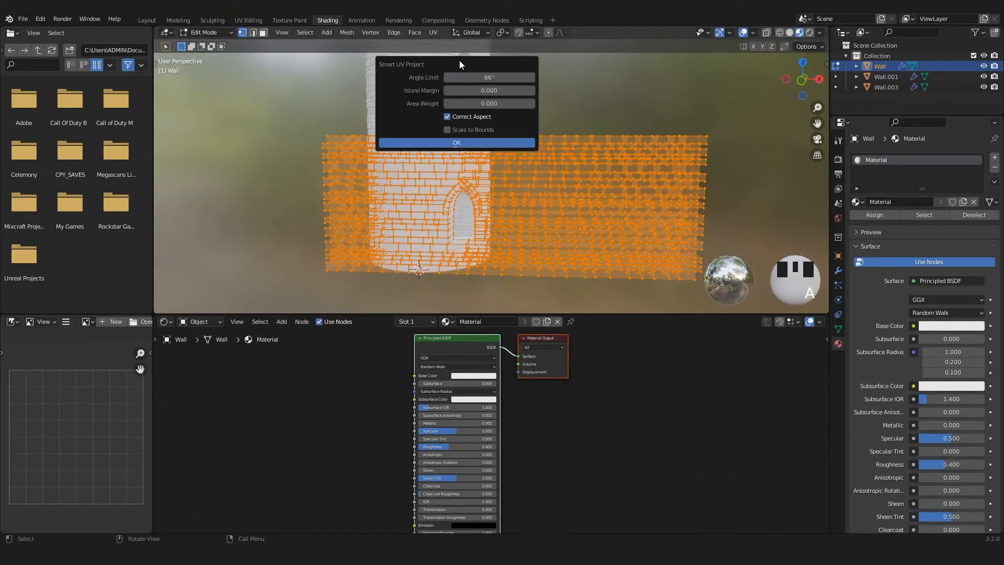
click(479, 142)
key(Tab)
Step: Unwrap the whole mesh of the middle ring Wall.001 with Smart UV Project at a 66° angle limit
click(454, 121)
scroll(465, 130, down, 2)
key(Tab)
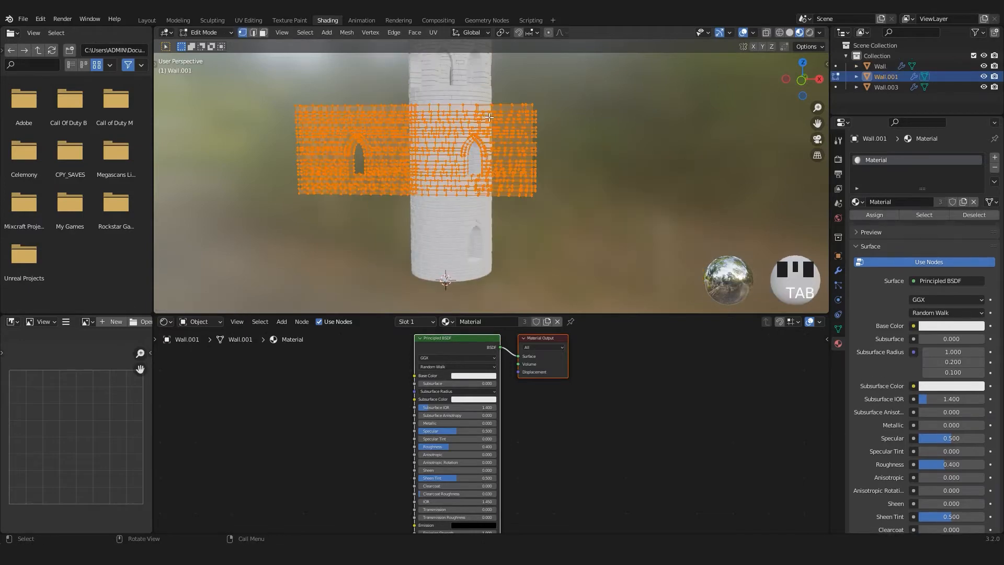
middle_drag(489, 117, 442, 94)
click(433, 32)
click(455, 63)
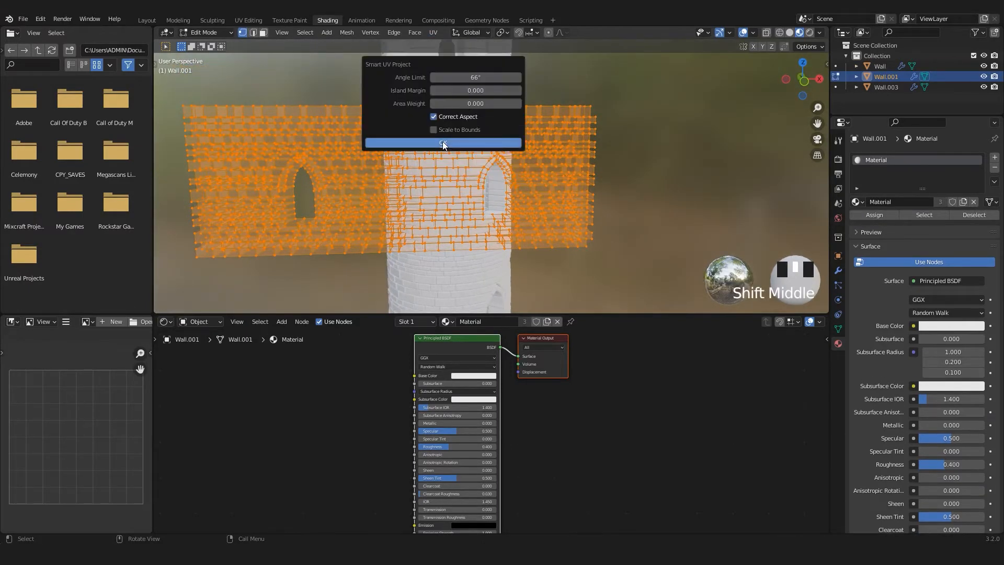
click(443, 144)
shift+middle_drag(445, 134, 468, 253)
key(Tab)
Step: Unwrap the whole mesh of the crenellated top ring with Smart UV Project
click(475, 128)
key(Tab)
key(a)
click(433, 33)
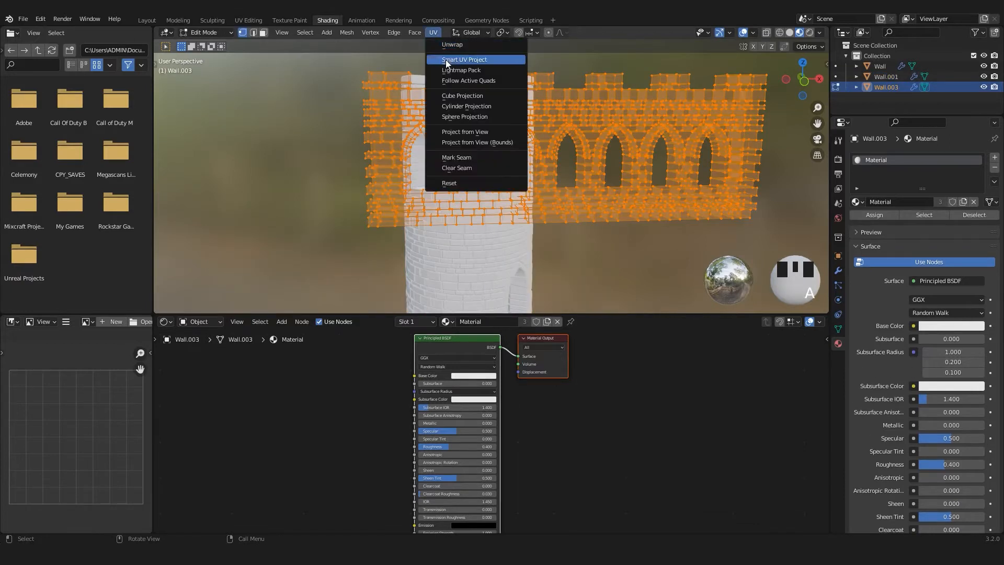
click(454, 63)
click(450, 144)
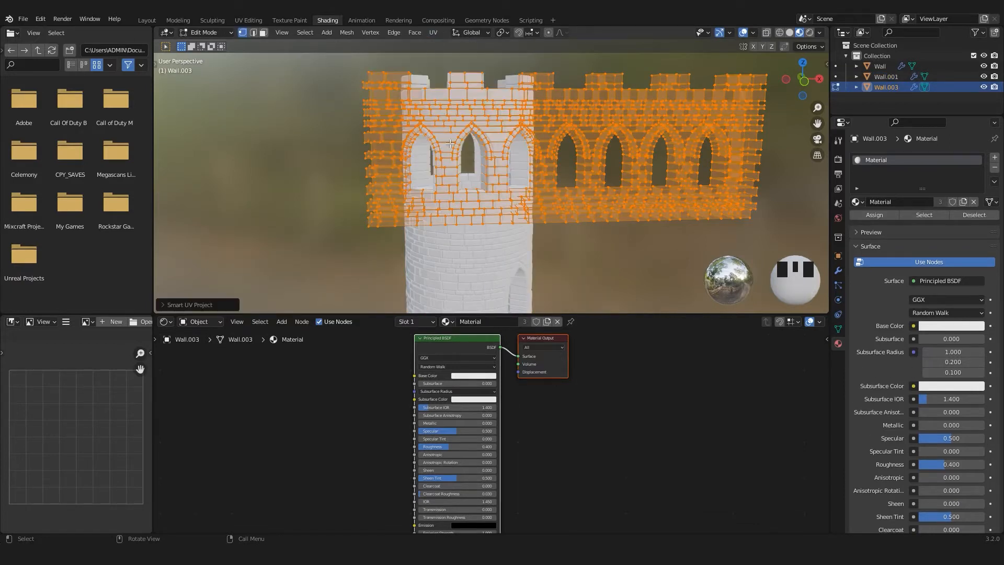
key(Tab)
scroll(475, 173, down, 1)
shift+middle_drag(479, 174, 489, 248)
scroll(488, 249, up, 3)
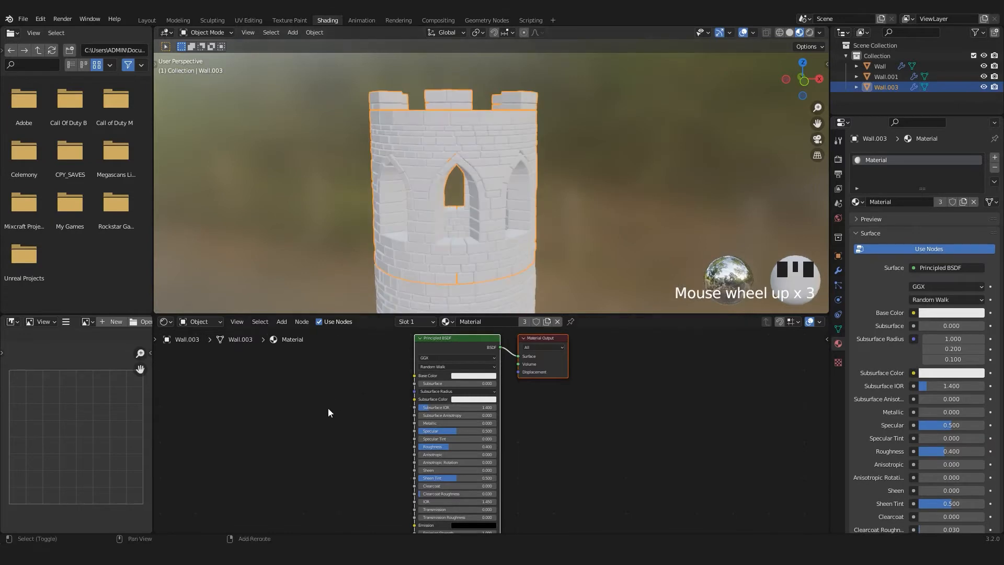
Step: Darken the Principled BSDF base color of the tower material to a very dark grey
scroll(328, 407, up, 2)
click(580, 420)
drag(639, 261, 641, 322)
shift+middle_drag(407, 277, 475, 250)
scroll(376, 414, down, 2)
Step: Add an Image Texture node and connect its Color output to the Roughness input of the Principled BSDF
middle_drag(376, 414, 402, 360)
key(shift+a)
click(384, 392)
text(image)
click(412, 412)
click(401, 422)
scroll(465, 414, up, 5)
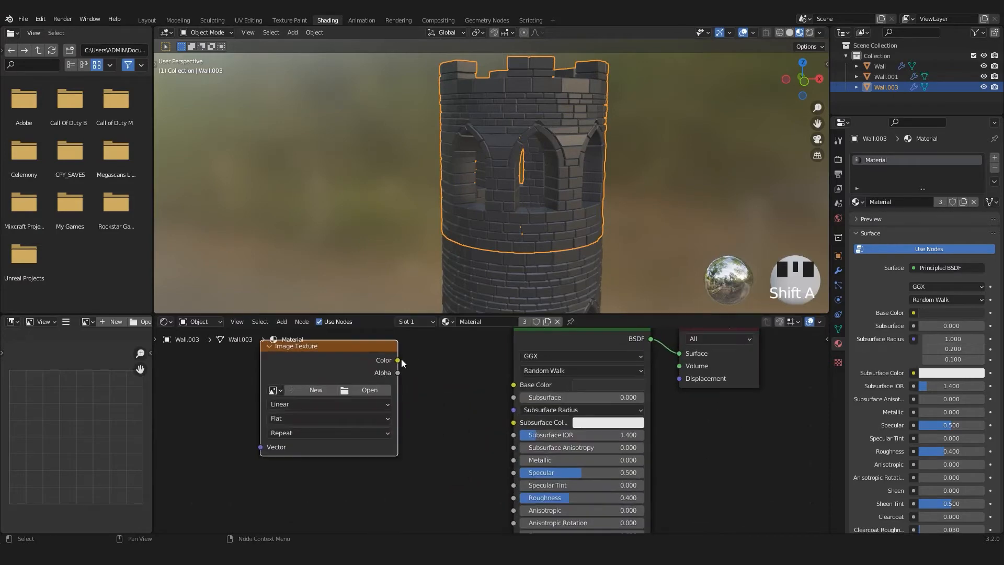
drag(497, 497, 513, 497)
Step: Load Rock020_4K_Color.jpg into the Image Texture node and set its color space to Non-Color
click(369, 389)
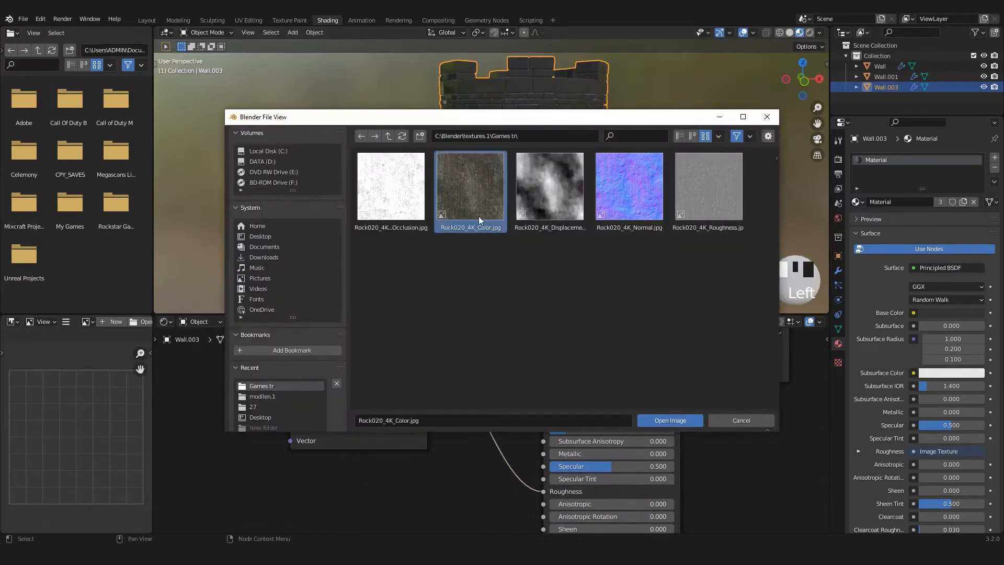
click(660, 416)
scroll(513, 265, up, 2)
middle_drag(483, 405, 517, 406)
scroll(511, 266, down, 2)
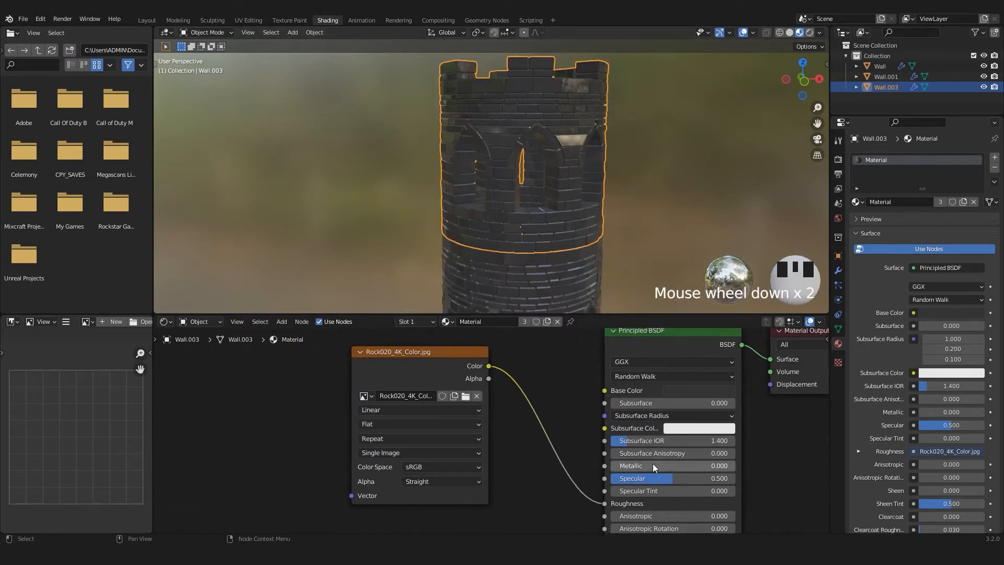
drag(653, 467, 711, 467)
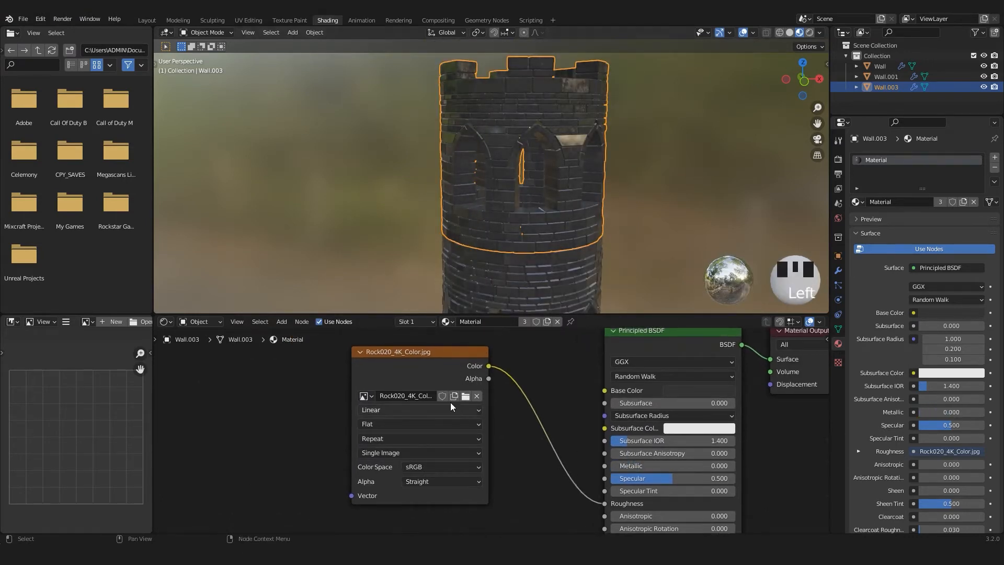
scroll(471, 434, down, 1)
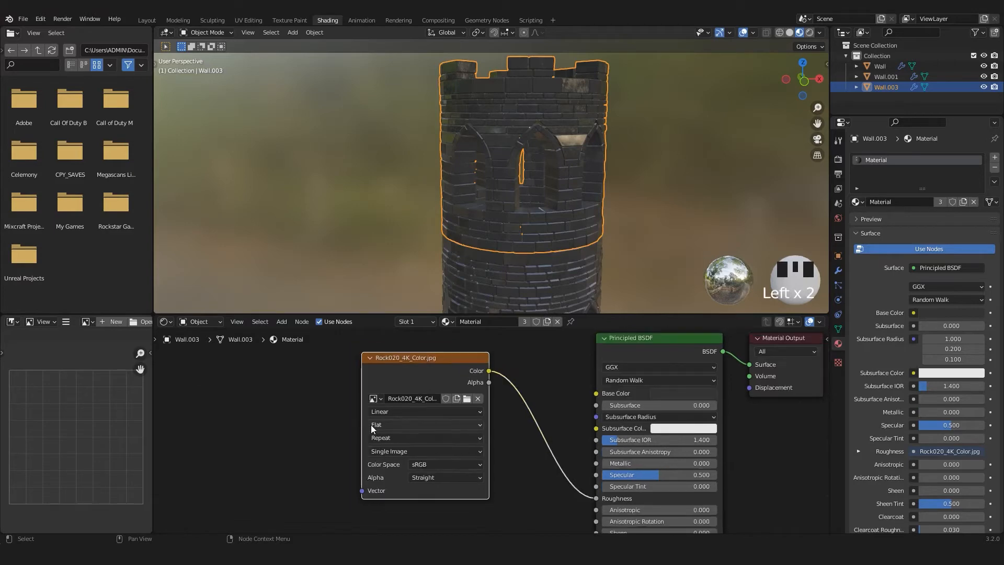
click(428, 462)
click(432, 407)
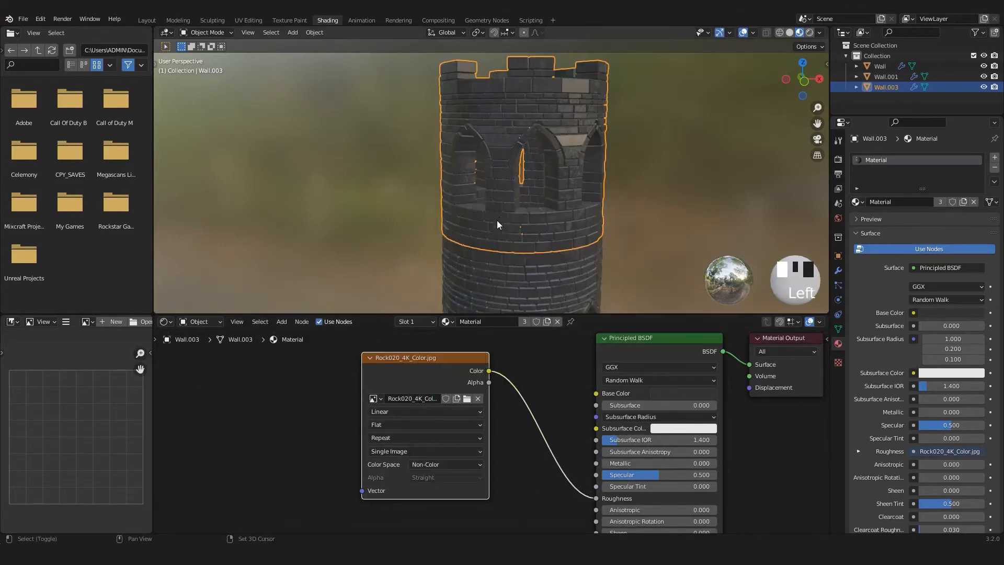
Step: Find the Node Wrangler add-on in the preferences by searching for "node" and enable it
mouse_move(497, 221)
middle_down()
mouse_move(467, 239)
mouse_move(461, 229)
middle_up()
click(41, 19)
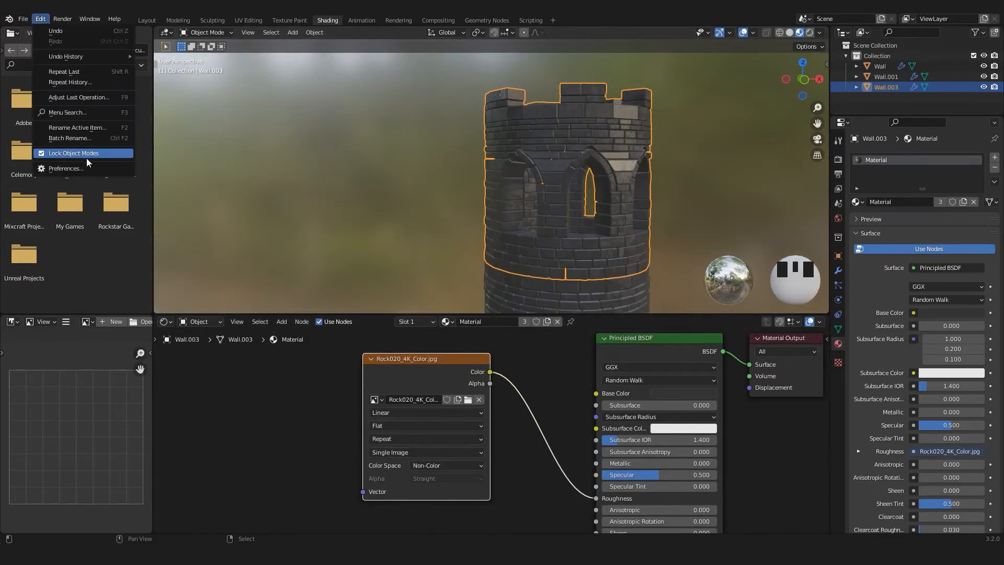
click(91, 156)
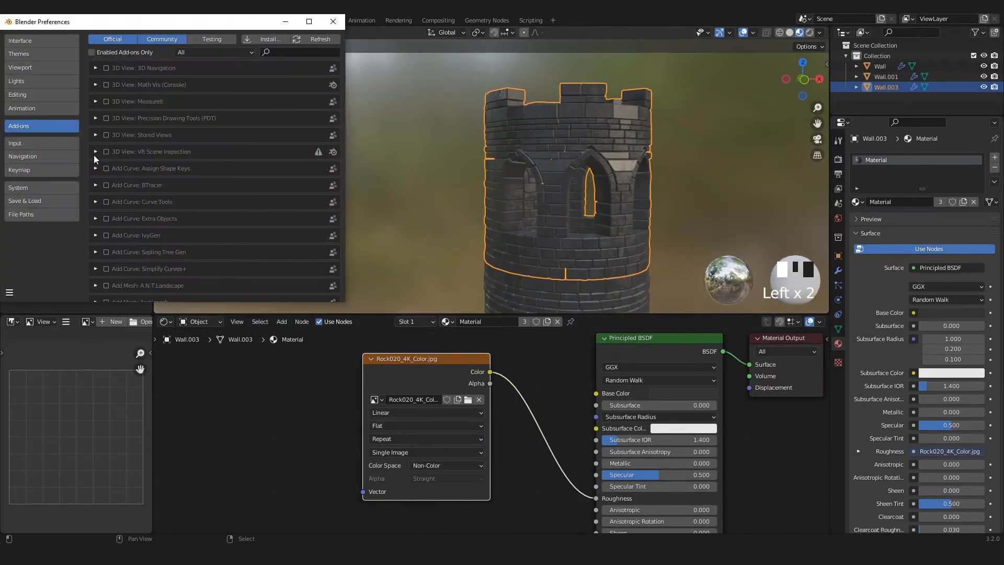
click(296, 51)
text(nose)
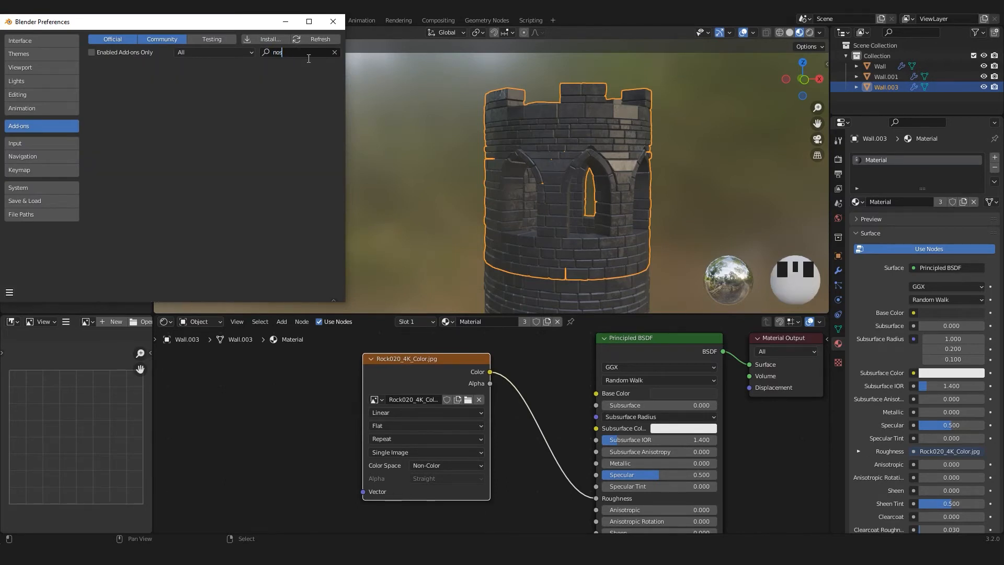
key(BackSpace)
text(de)
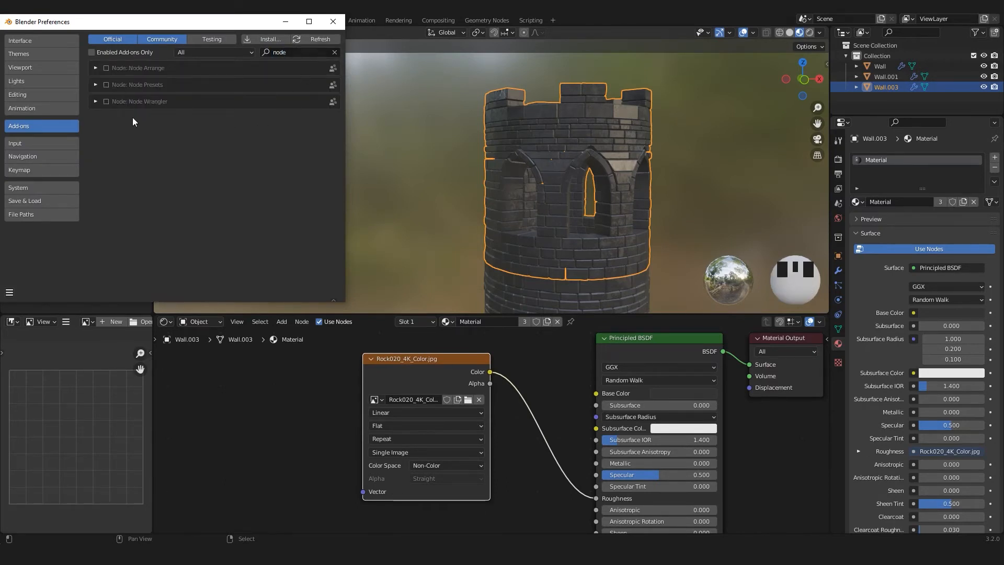
click(106, 101)
click(333, 22)
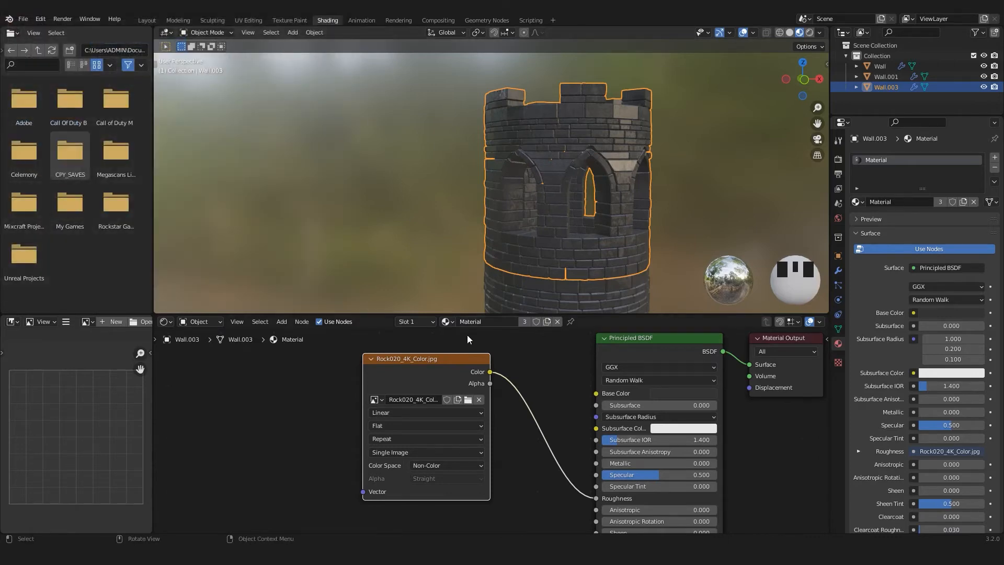
Step: Add Texture Coordinate and Mapping nodes to the rock image texture with Node Wrangler
scroll(422, 369, down, 1)
key(ctrl+t)
scroll(424, 392, up, 1)
middle_drag(423, 393, 453, 374)
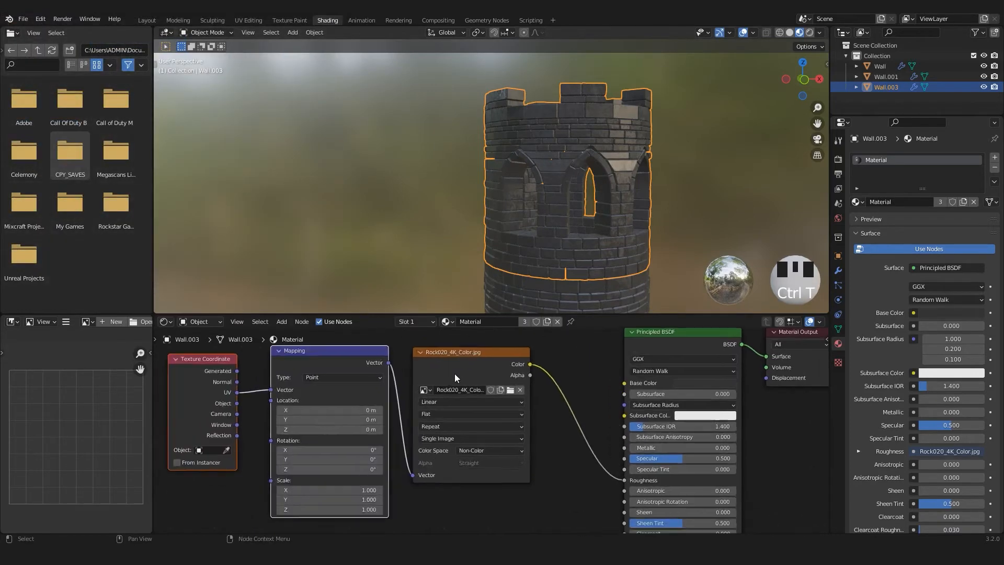
Step: Set the Mapping node's scale to 3 on X, Y and Z and check the texture on the tower
middle_drag(403, 476, 442, 445)
scroll(617, 261, up, 4)
shift+middle_drag(627, 262, 557, 235)
scroll(556, 244, down, 2)
click(651, 216)
scroll(651, 215, up, 1)
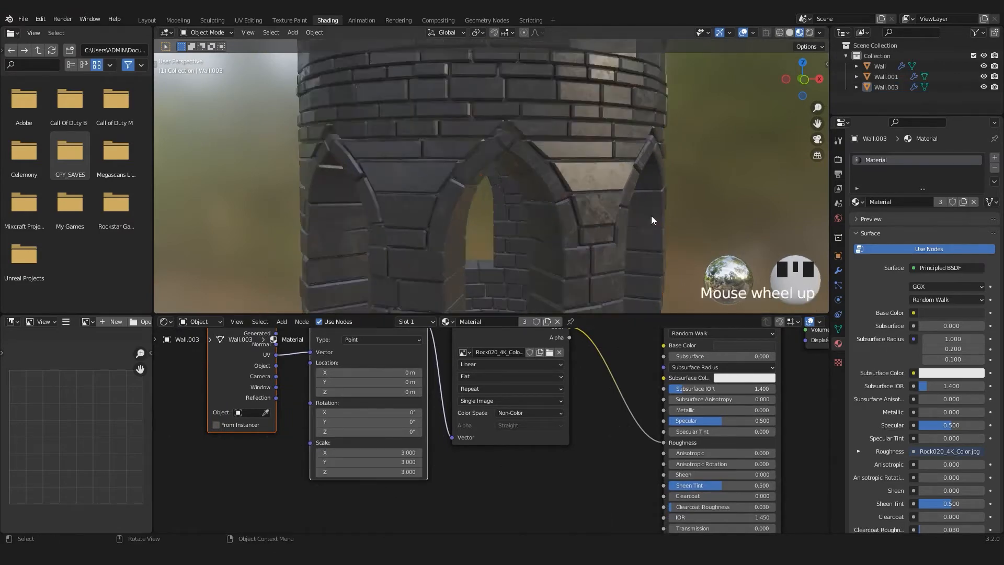
middle_drag(650, 215, 636, 218)
scroll(636, 218, down, 1)
scroll(557, 366, down, 2)
middle_drag(540, 403, 453, 434)
scroll(517, 402, up, 2)
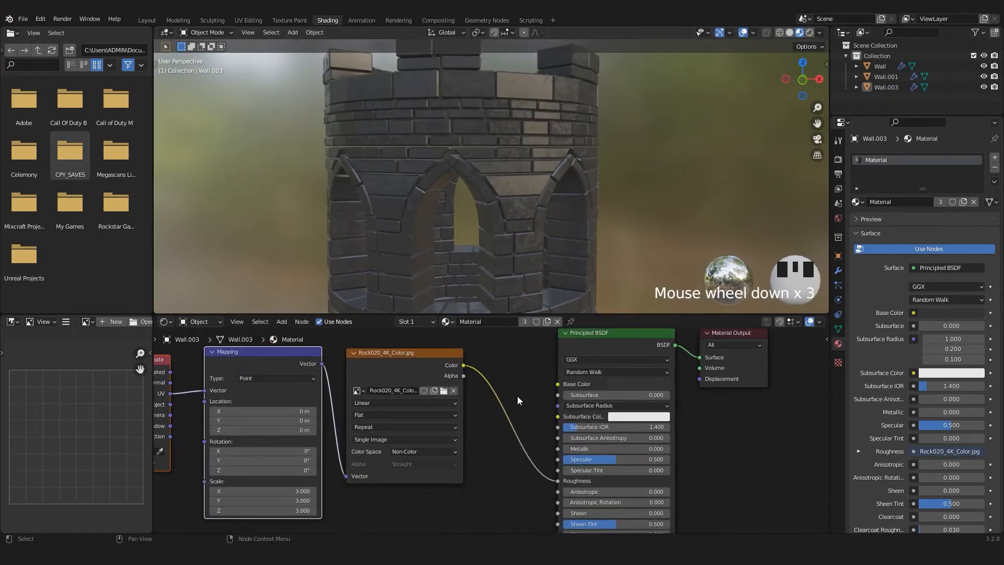
Step: Insert a ColorRamp node between the rock image texture's Color output and the Principled BSDF's Roughness input
click(508, 388)
text(col)
click(538, 407)
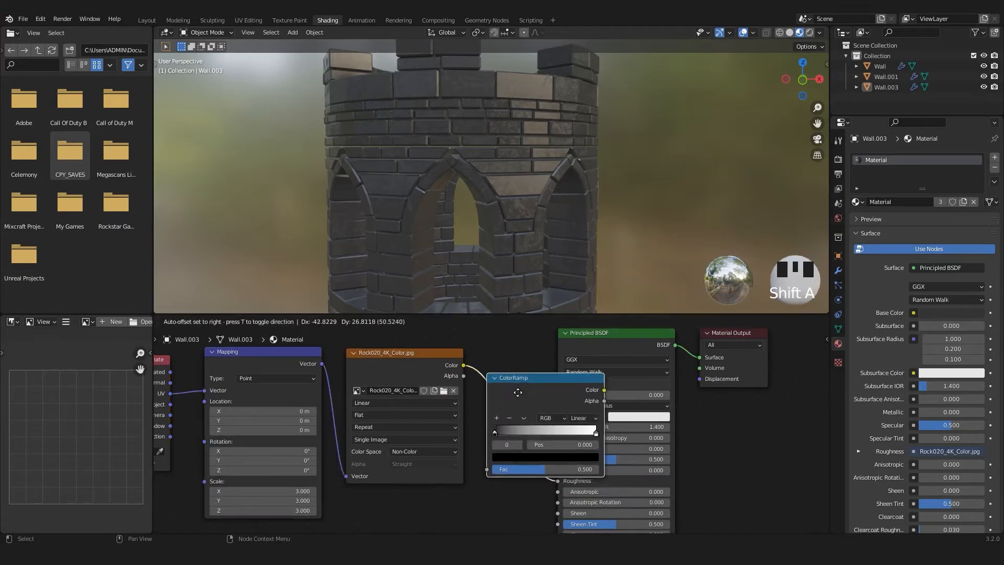
click(517, 396)
shift+middle_drag(585, 439, 413, 440)
scroll(426, 449, up, 3)
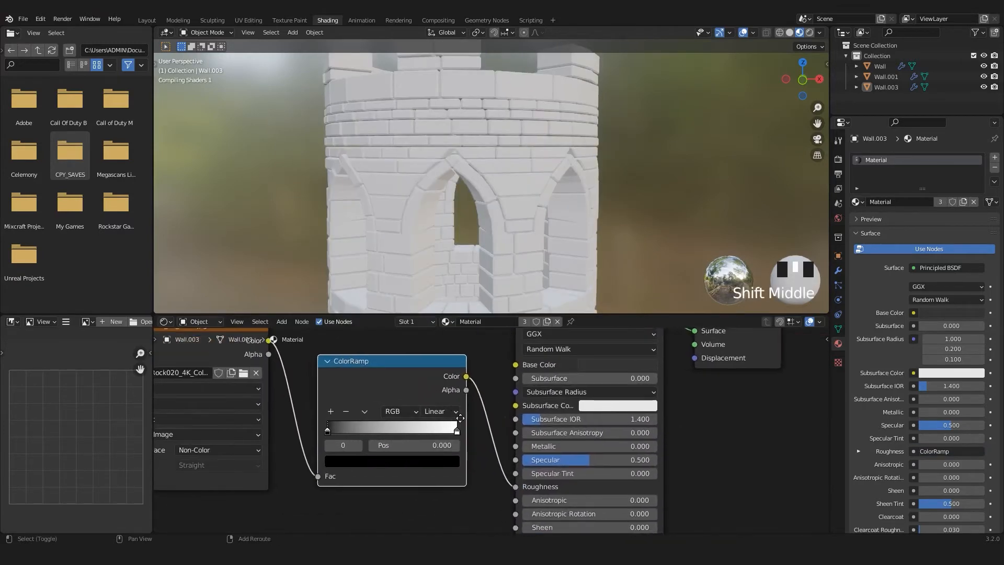
scroll(540, 428, up, 2)
Step: Set the Principled BSDF's Metallic to 0.5 and move the ColorRamp's white stop to position 0.564
drag(544, 470, 580, 471)
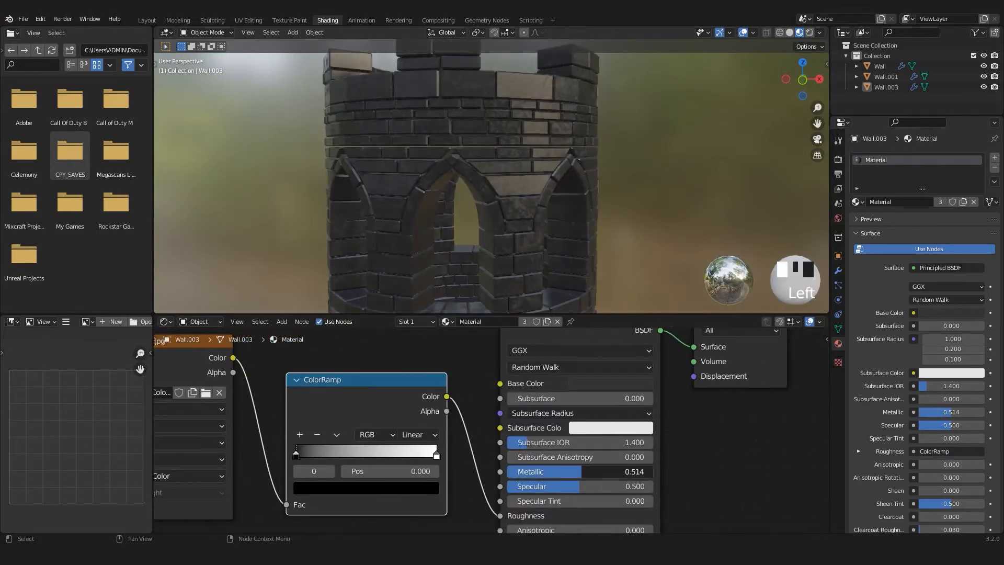
middle_drag(520, 293, 528, 267)
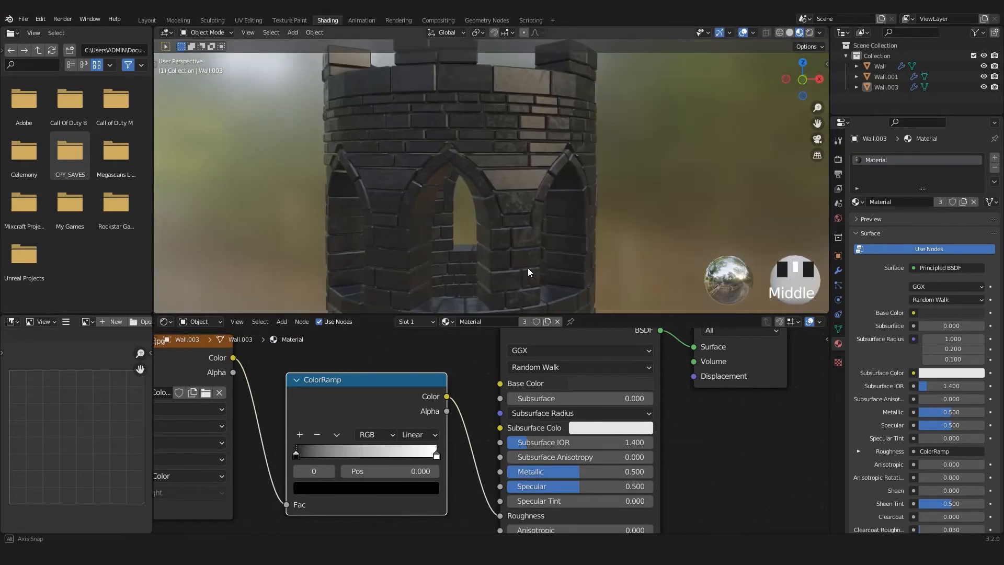
drag(437, 455, 370, 462)
scroll(548, 298, down, 2)
scroll(547, 246, up, 2)
shift+middle_drag(549, 300, 503, 277)
scroll(528, 248, down, 2)
scroll(503, 278, down, 2)
scroll(503, 278, up, 4)
Step: Duplicate the Texture Coordinate, Mapping and rock Image Texture nodes and place the copies below the originals
key(Home)
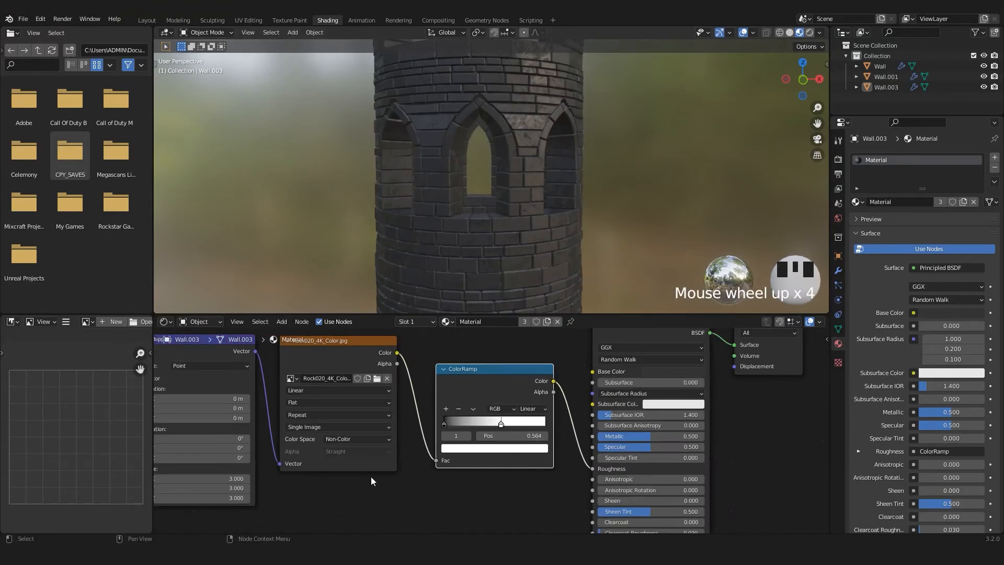
drag(223, 470, 467, 383)
key(shift+d)
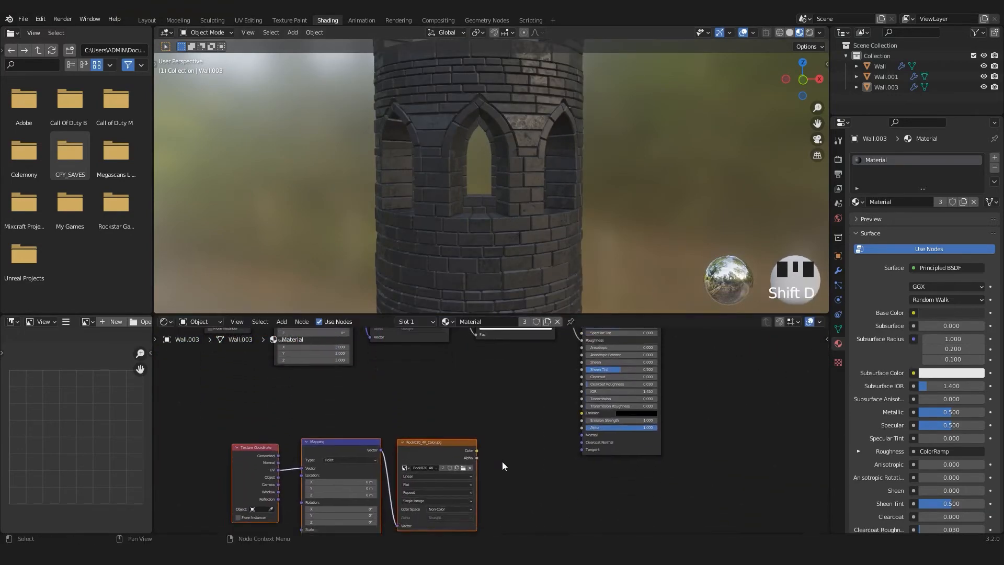
click(487, 443)
Step: Set the duplicated Mapping node's scale to 1 on X, Y and Z
scroll(487, 442, up, 2)
middle_drag(505, 429, 546, 387)
drag(343, 472, 343, 493)
text(1)
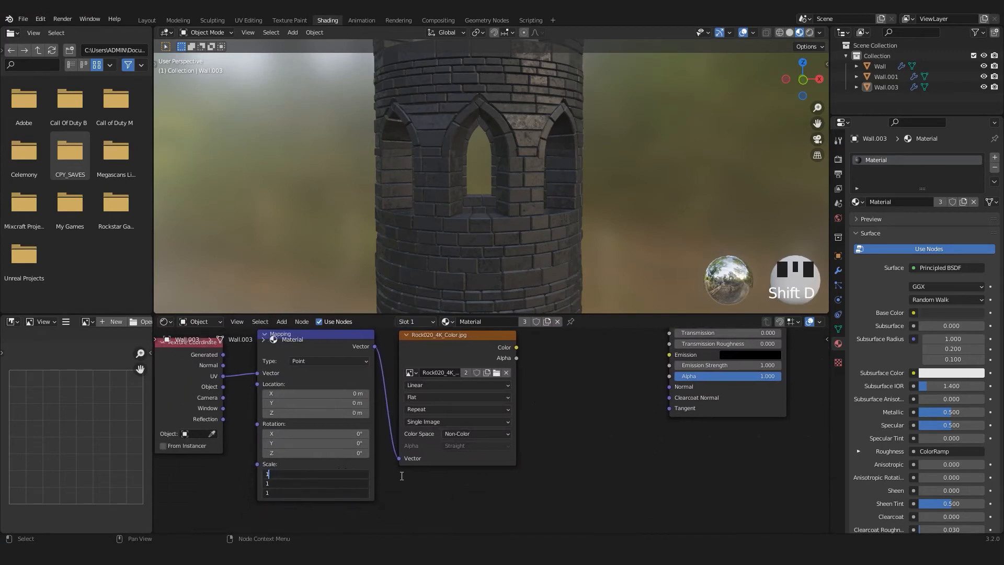
key(Return)
Step: Load Rock020_4K_AmbientOcclusion.jpg into the duplicated Image Texture node
middle_drag(473, 466, 363, 487)
scroll(363, 486, up, 4)
click(350, 382)
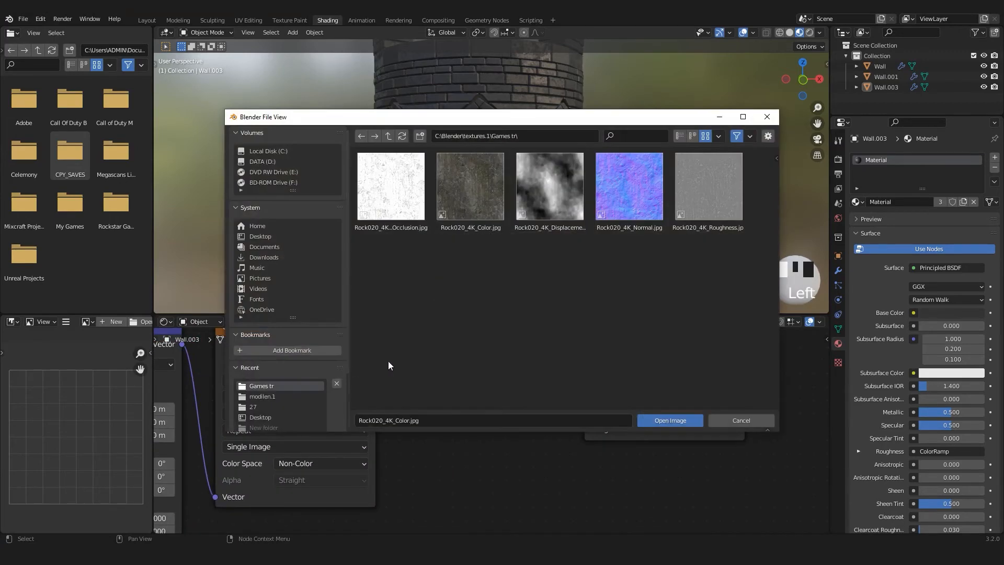
click(664, 420)
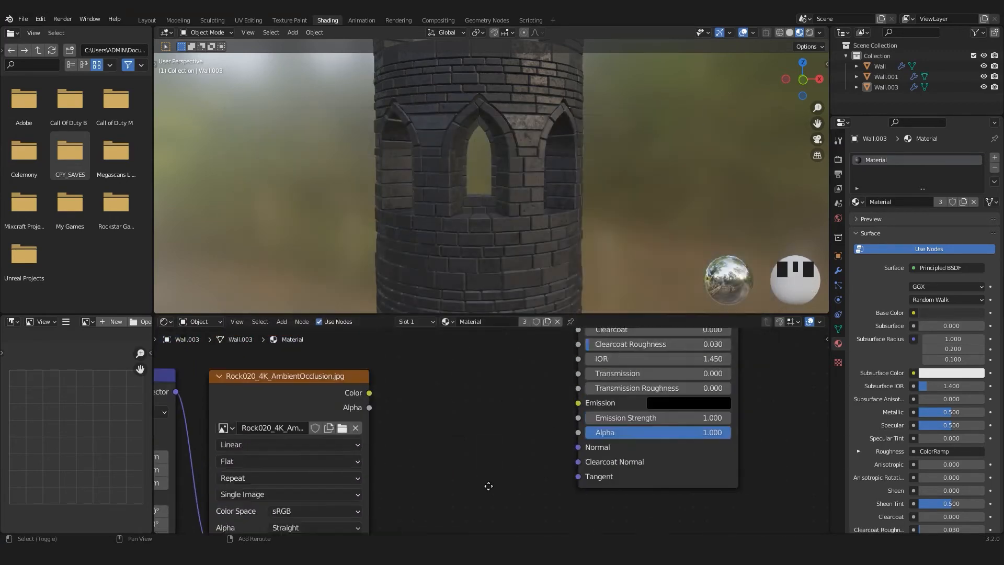
Step: Connect the ambient occlusion texture's Color to the Principled BSDF's Normal and set its color space to Non-Color
middle_drag(373, 392, 373, 425)
drag(563, 475, 565, 476)
scroll(478, 470, down, 4)
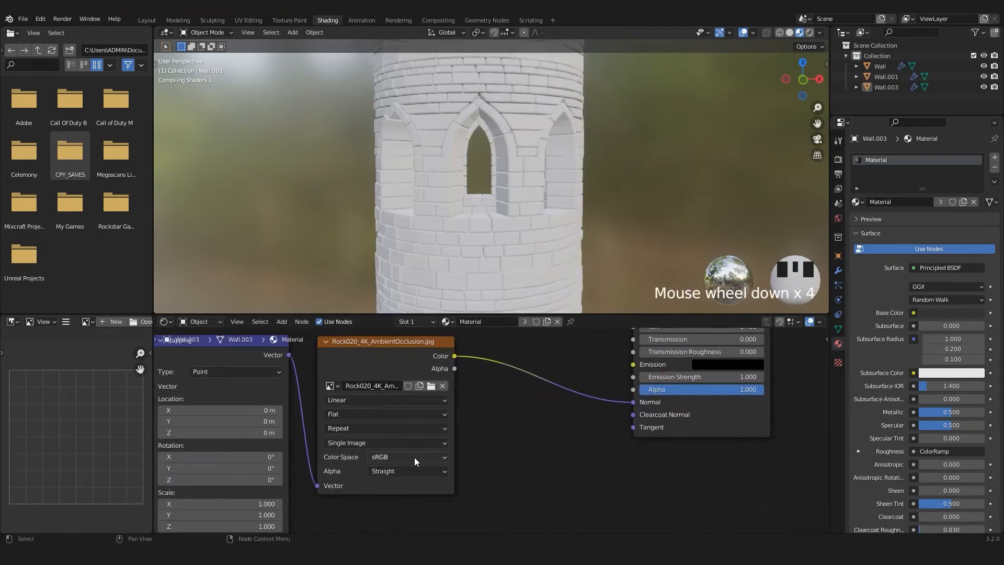
click(414, 457)
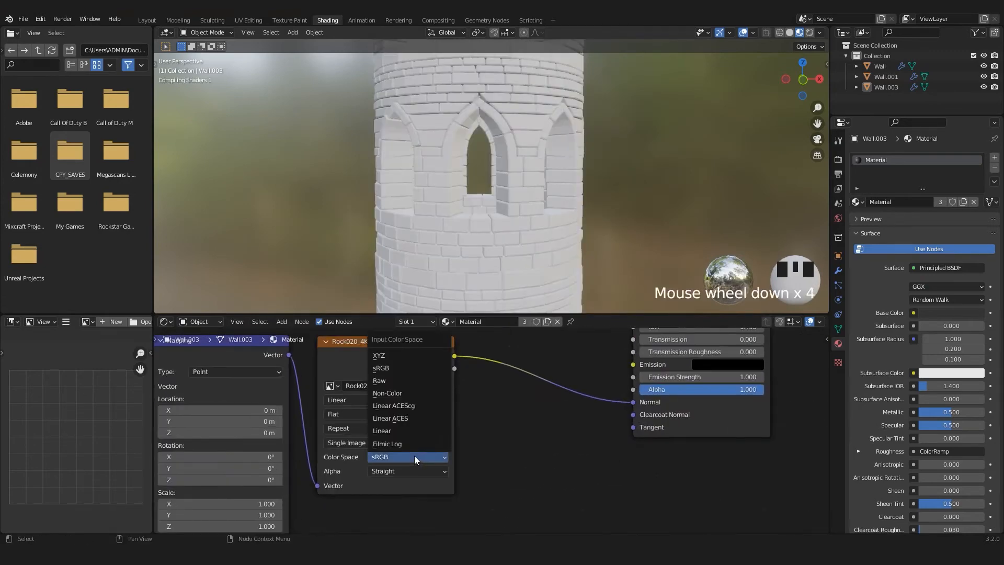
click(397, 393)
Step: Insert a Bump node on the link between the ambient occlusion texture and the Principled BSDF's Normal input
middle_drag(527, 353, 516, 400)
scroll(516, 400, down, 1)
key(shift+a)
click(499, 395)
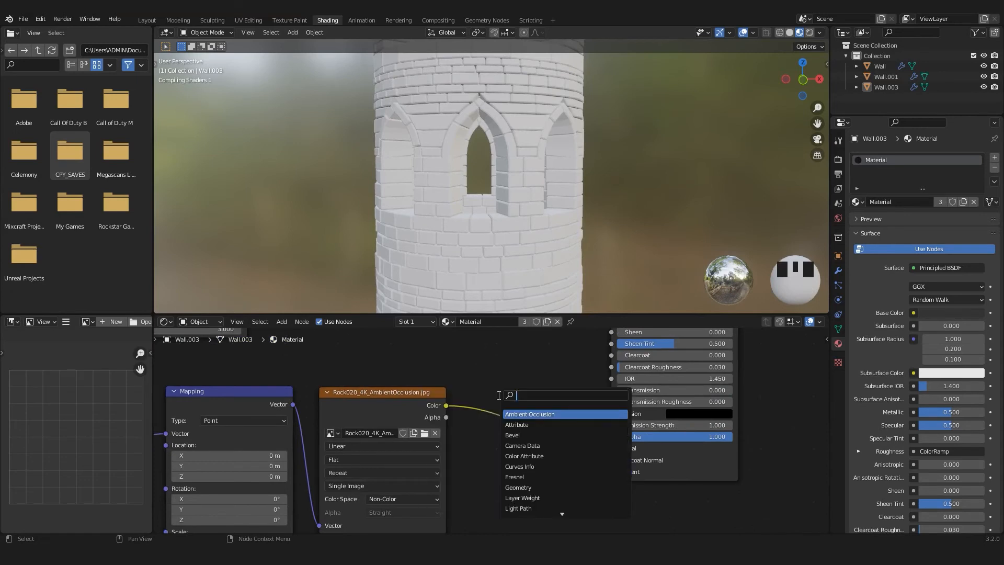
text(bump)
key(Return)
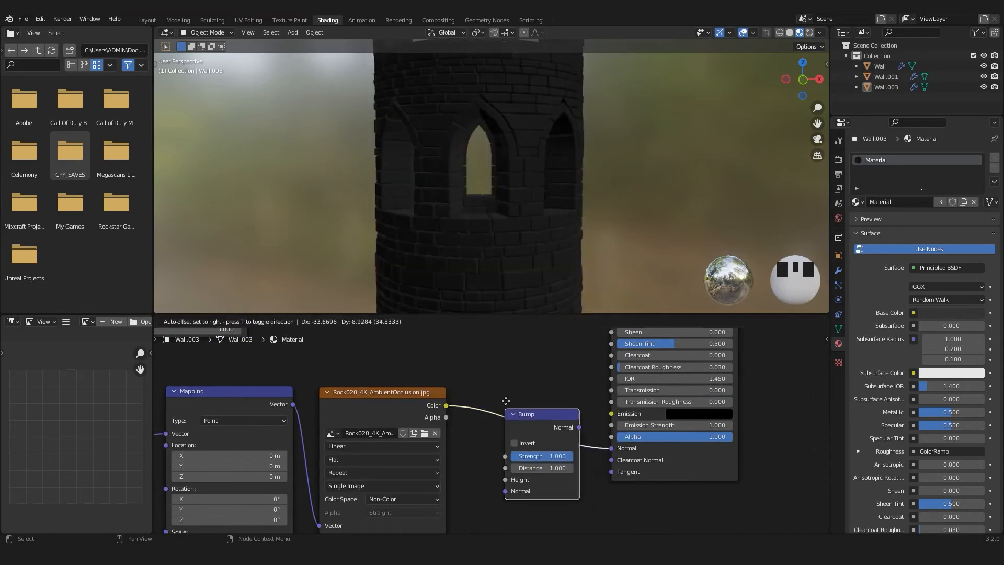
click(501, 388)
Step: Move the ambient occlusion texture's link from the Bump node's Normal input to its Height input
middle_drag(542, 380, 472, 394)
scroll(472, 394, up, 1)
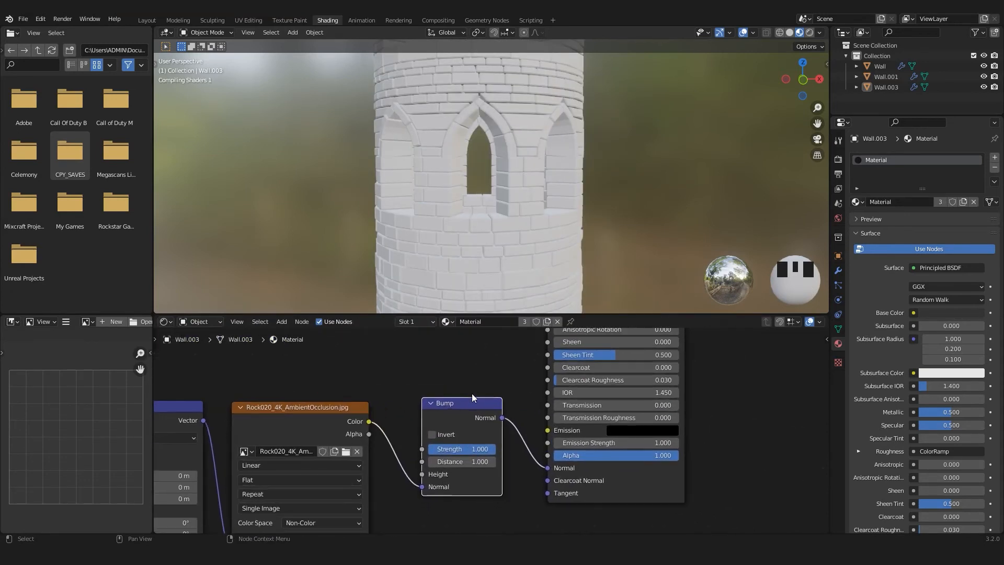
mouse_move(491, 117)
shift+middle_down()
mouse_move(491, 240)
mouse_move(488, 132)
shift+middle_up()
scroll(489, 132, up, 2)
scroll(489, 133, down, 2)
middle_drag(429, 473, 543, 433)
scroll(554, 441, down, 1)
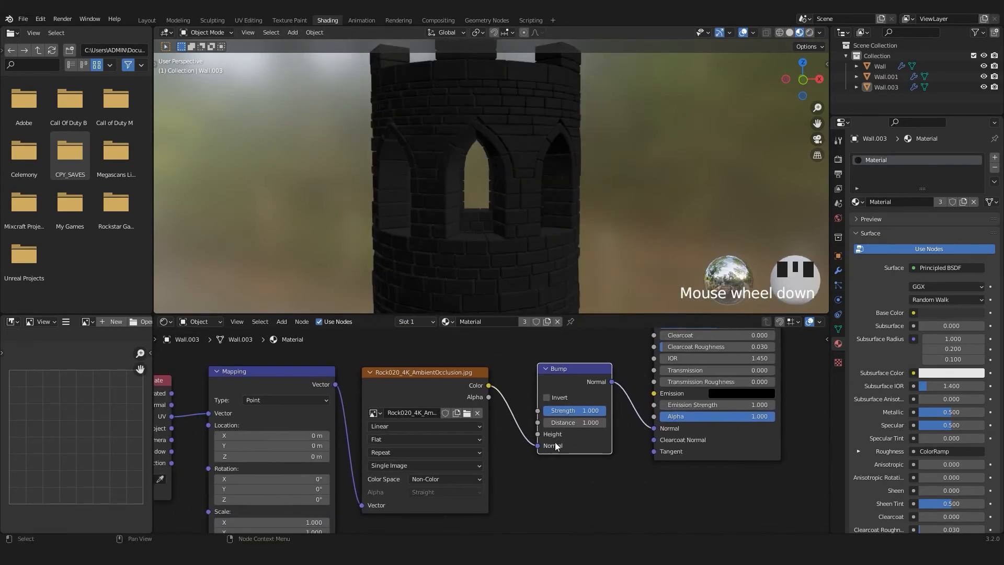
drag(542, 428, 538, 431)
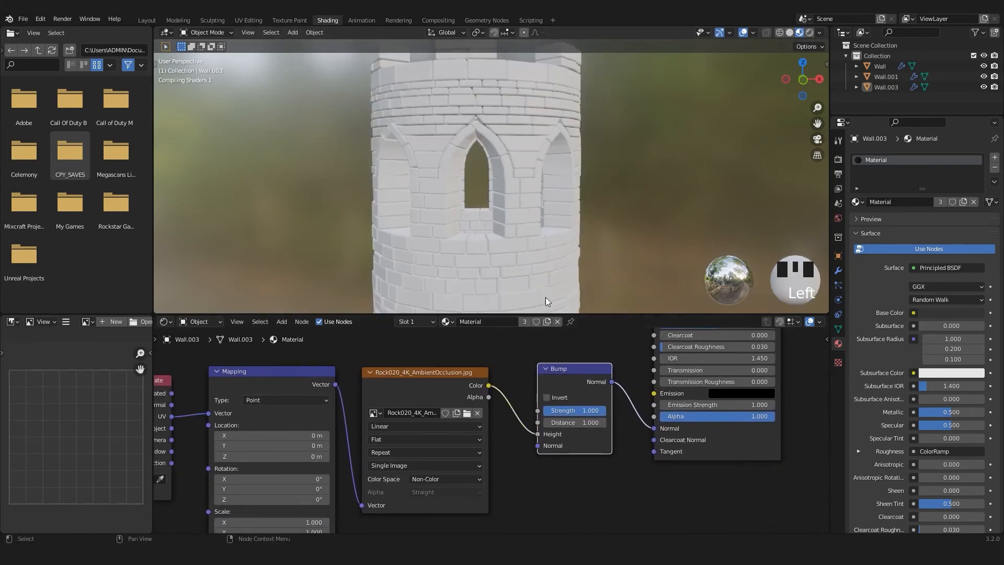
Step: Examine the bump and roughness effect on the tower's stones and window arches from several distances and angles
shift+middle_drag(519, 278, 510, 281)
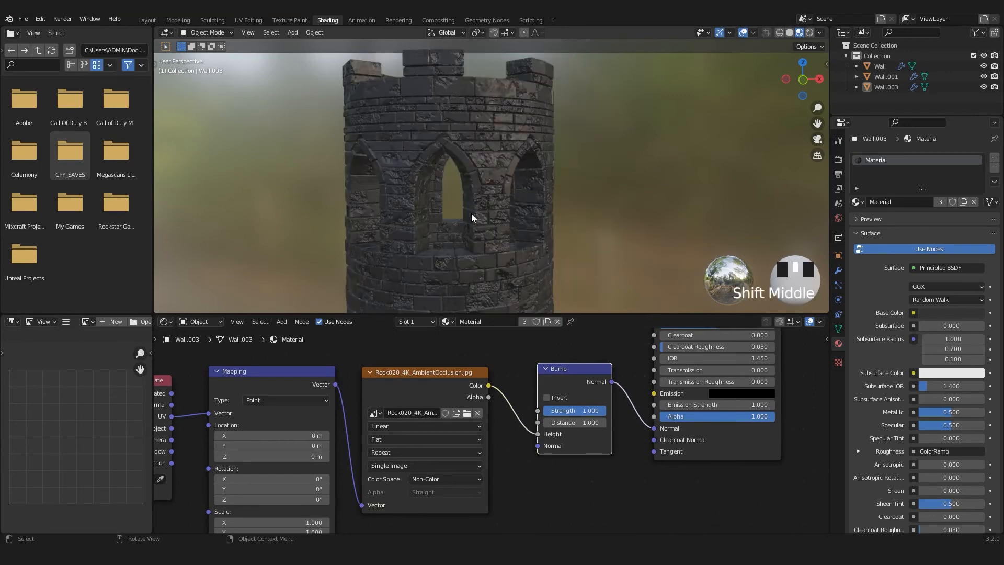
scroll(483, 215, up, 3)
scroll(486, 222, down, 4)
scroll(484, 255, up, 2)
middle_drag(485, 233, 520, 308)
scroll(485, 253, down, 2)
scroll(437, 241, up, 2)
shift+middle_drag(603, 347, 526, 557)
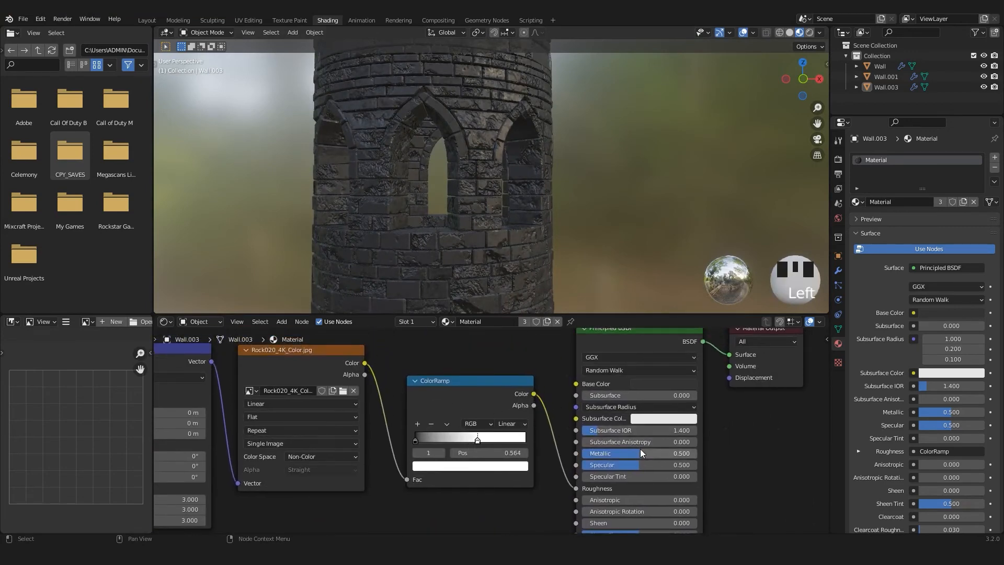
scroll(508, 228, down, 3)
middle_drag(508, 227, 523, 226)
shift+middle_drag(522, 226, 460, 195)
scroll(494, 375, down, 3)
shift+middle_drag(460, 195, 462, 191)
scroll(462, 190, up, 1)
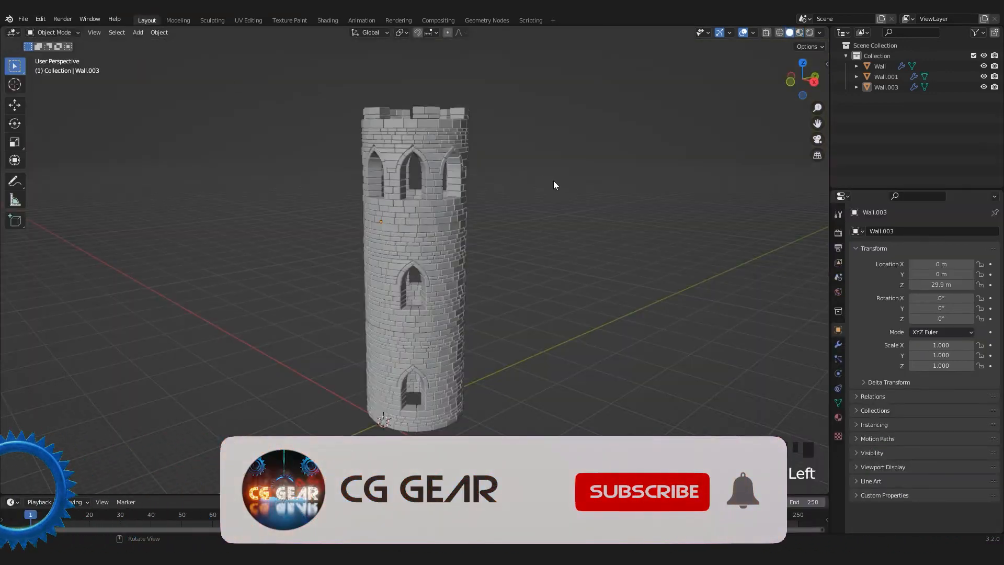
Step: Display the viewport in Material Preview shading and inspect the full textured tower
key(z)
click(553, 254)
middle_drag(553, 254, 526, 316)
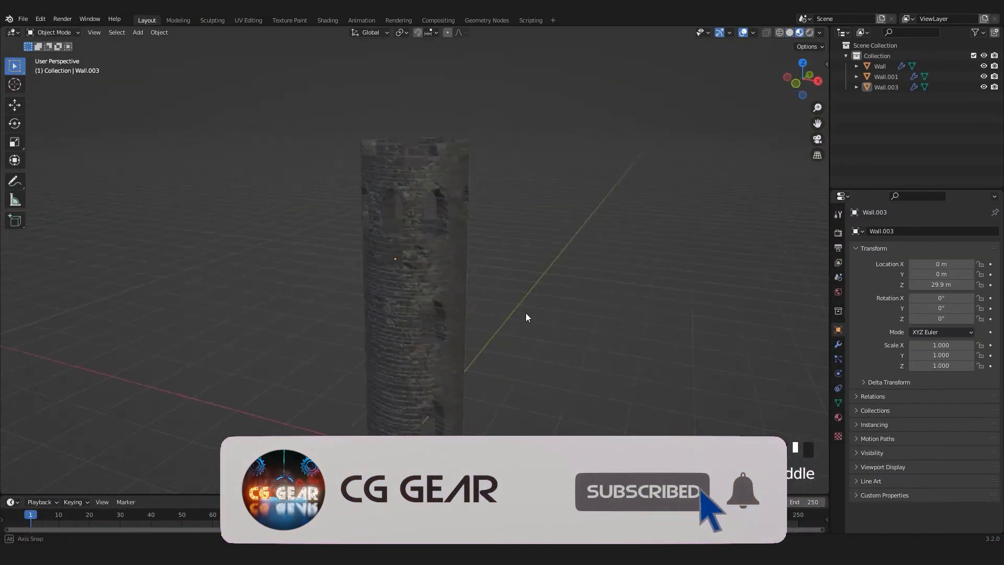
scroll(538, 307, up, 2)
scroll(633, 260, down, 3)
mouse_move(637, 256)
middle_down()
mouse_move(533, 293)
mouse_move(575, 276)
mouse_move(607, 283)
mouse_move(632, 307)
mouse_move(641, 272)
mouse_move(641, 284)
middle_up()
scroll(628, 266, up, 3)
scroll(580, 278, down, 2)
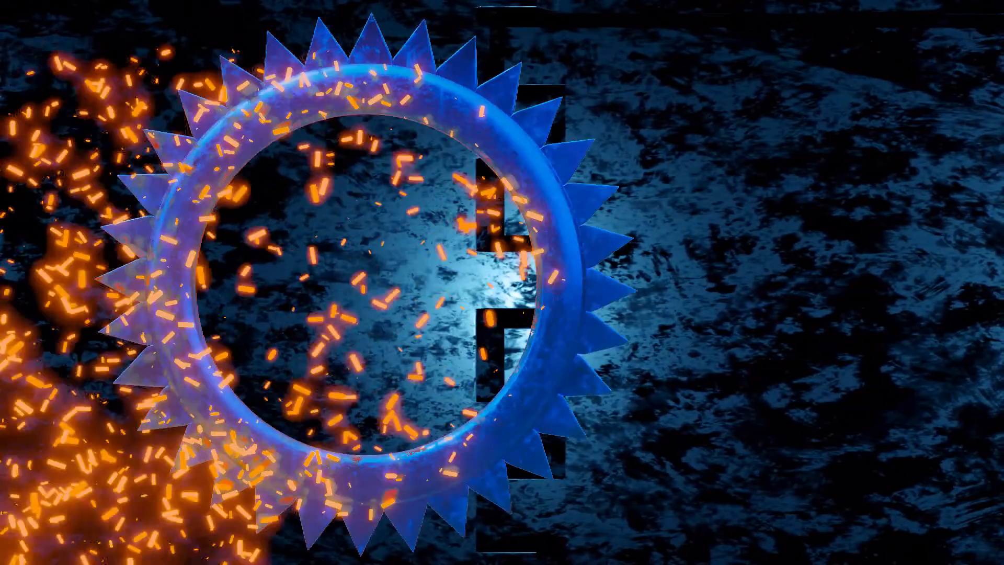